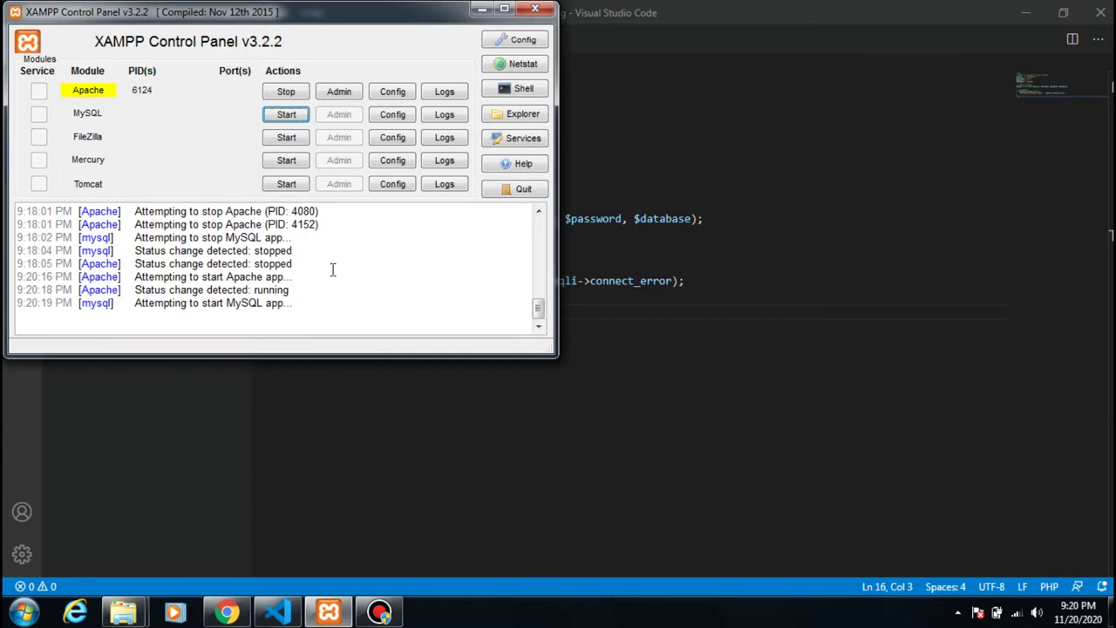
- Find and highlight the XAMPP Version 5.6.30 line in the log, then switch to phpMyAdmin in Chrome
drag(538, 307, 538, 213)
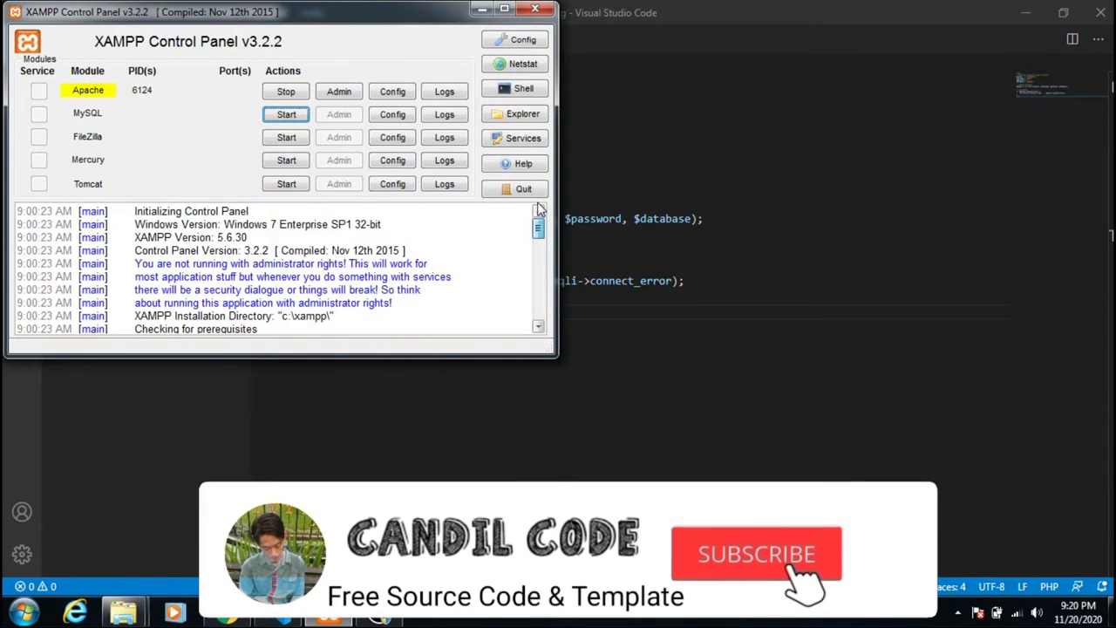
drag(538, 306, 538, 229)
drag(248, 237, 221, 237)
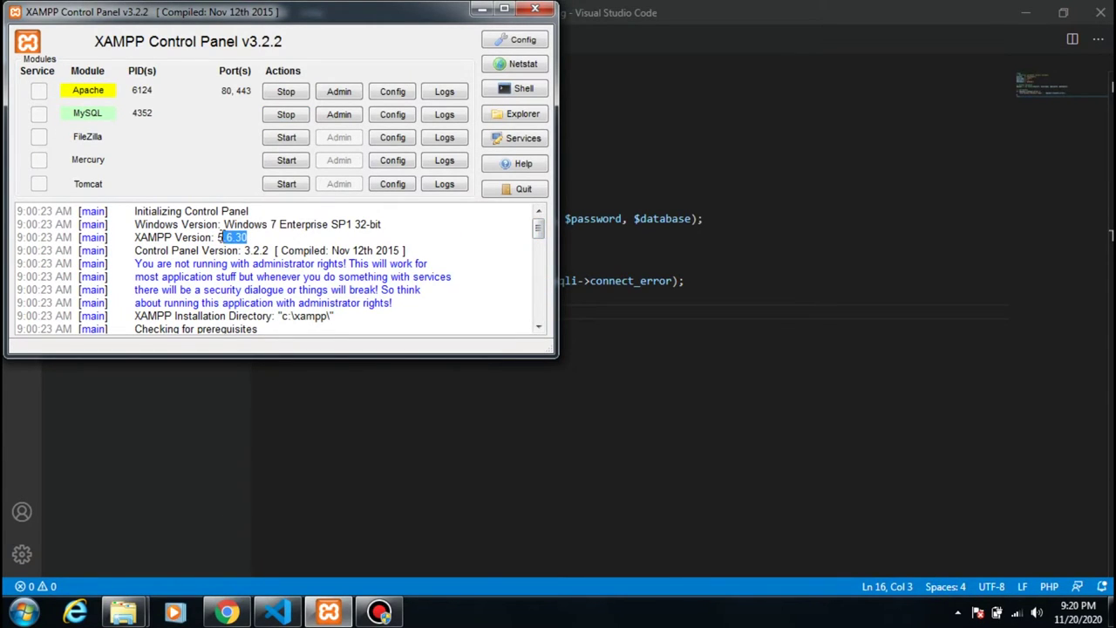
triple_click(220, 237)
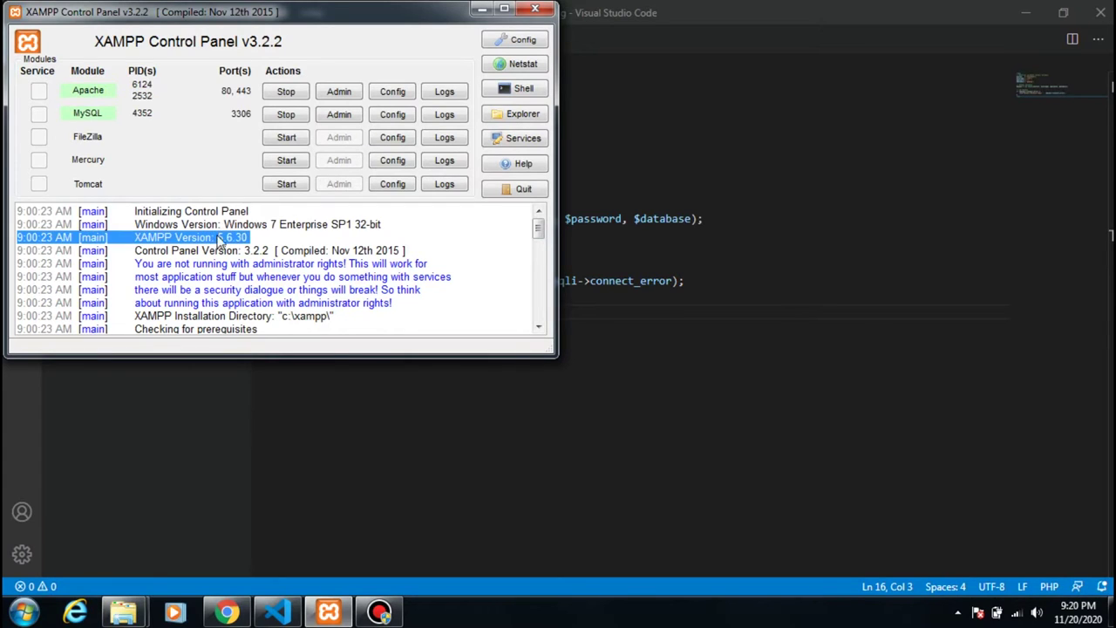
drag(248, 237, 219, 237)
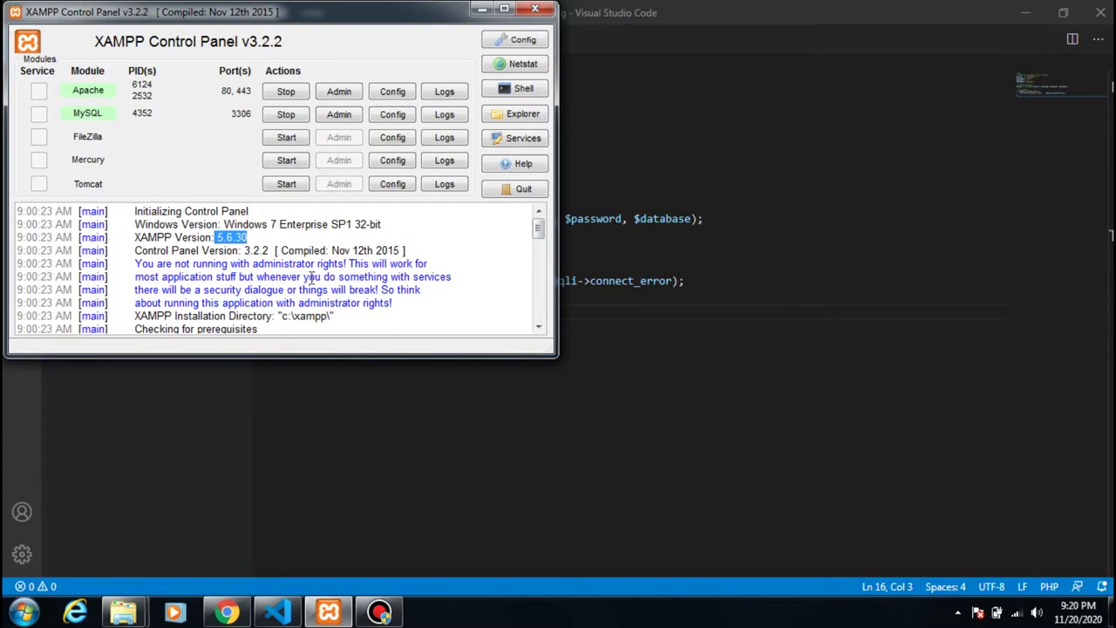
click(389, 521)
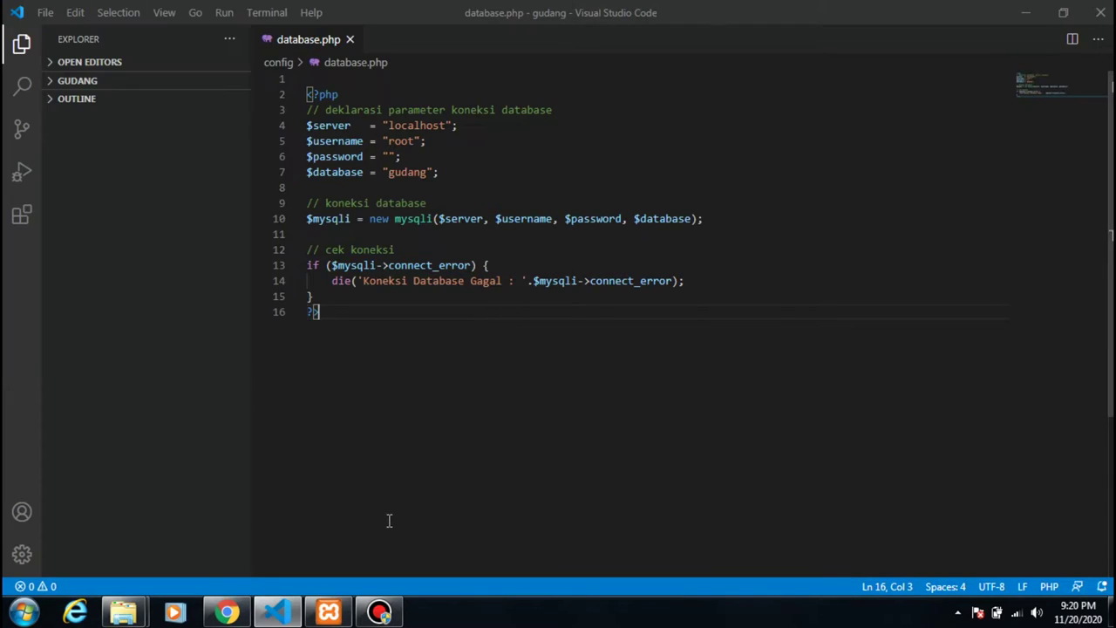
click(226, 613)
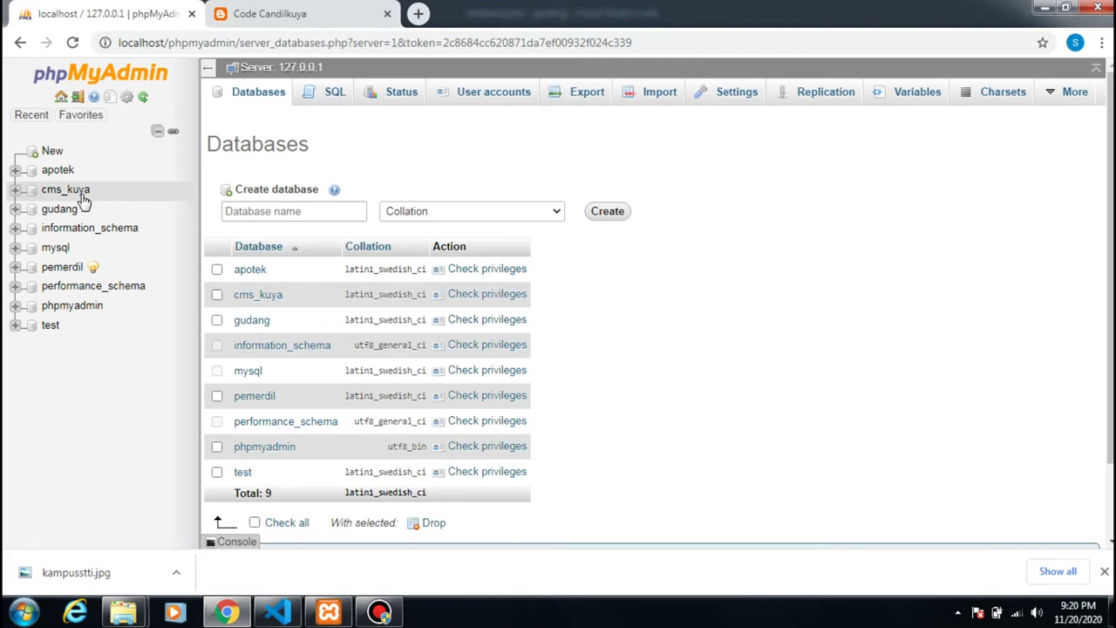
- Note the gudang database, then load localhost/gudang in the second browser tab
drag(86, 211, 58, 210)
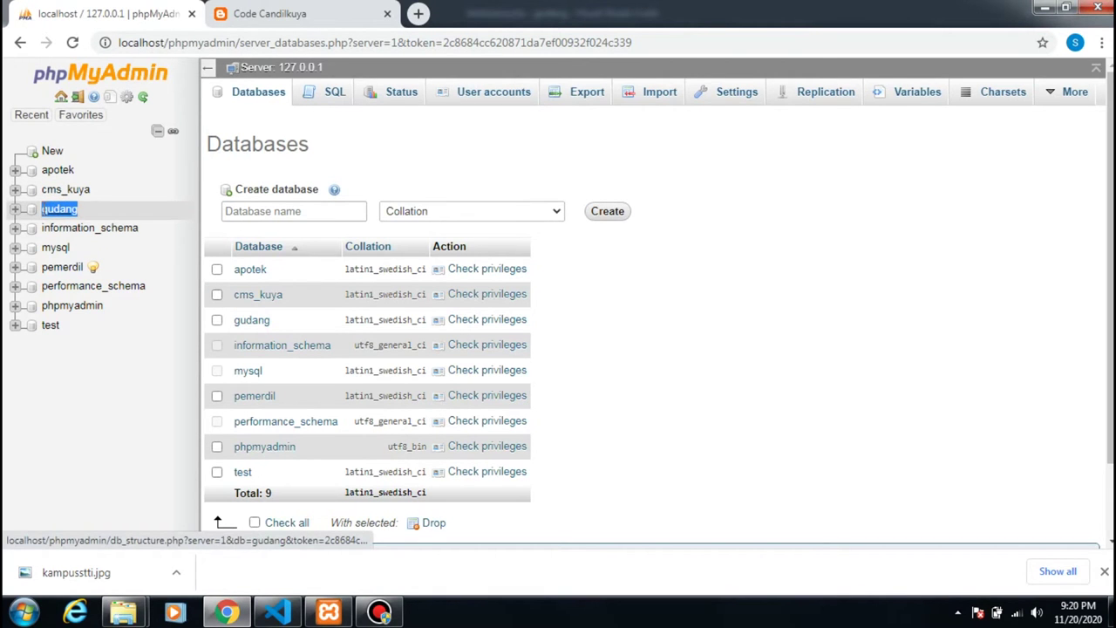
click(259, 13)
click(284, 40)
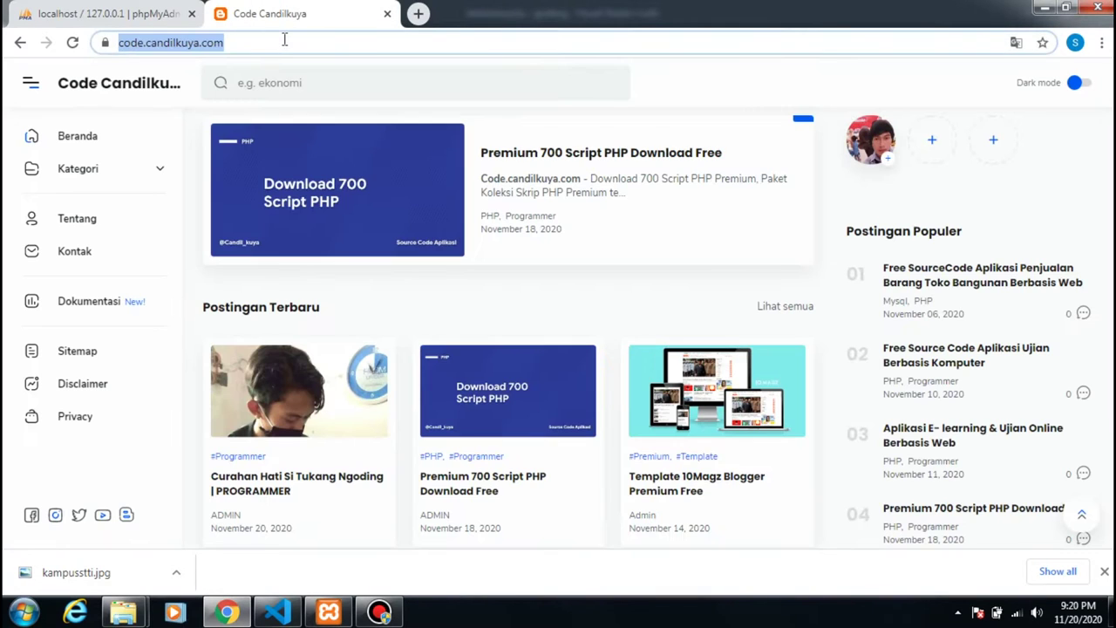
text(lo)
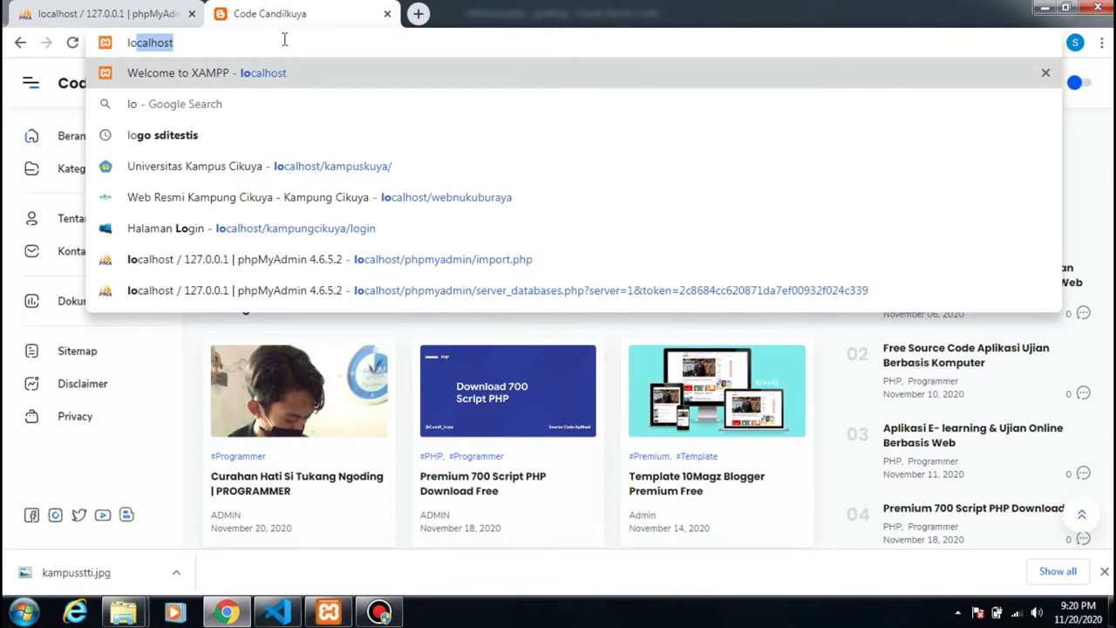
text(calhost/gu)
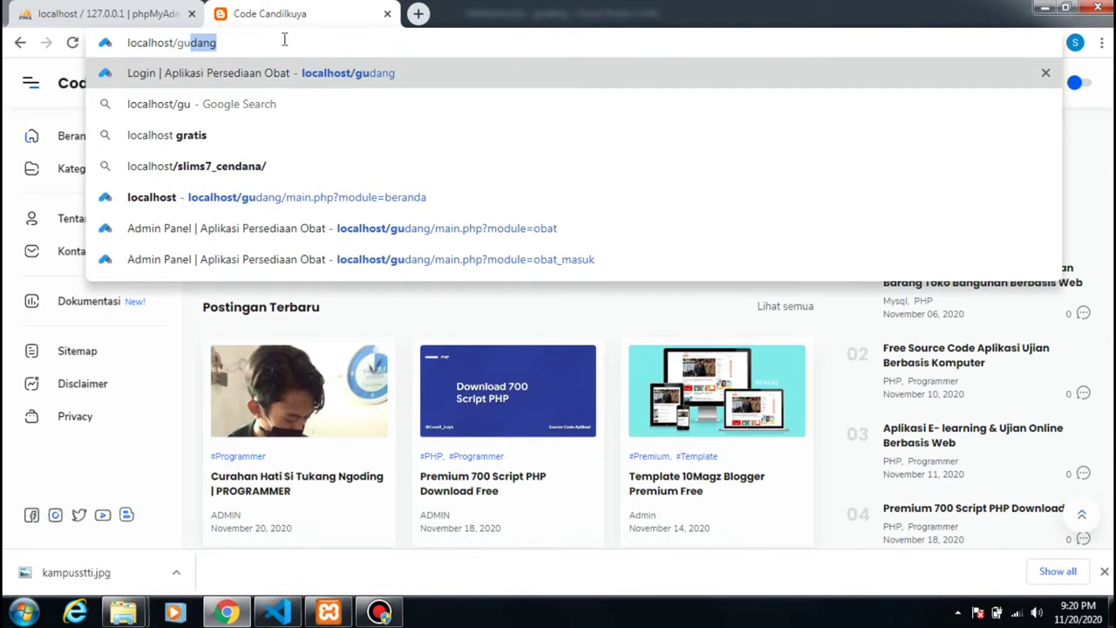
key(Return)
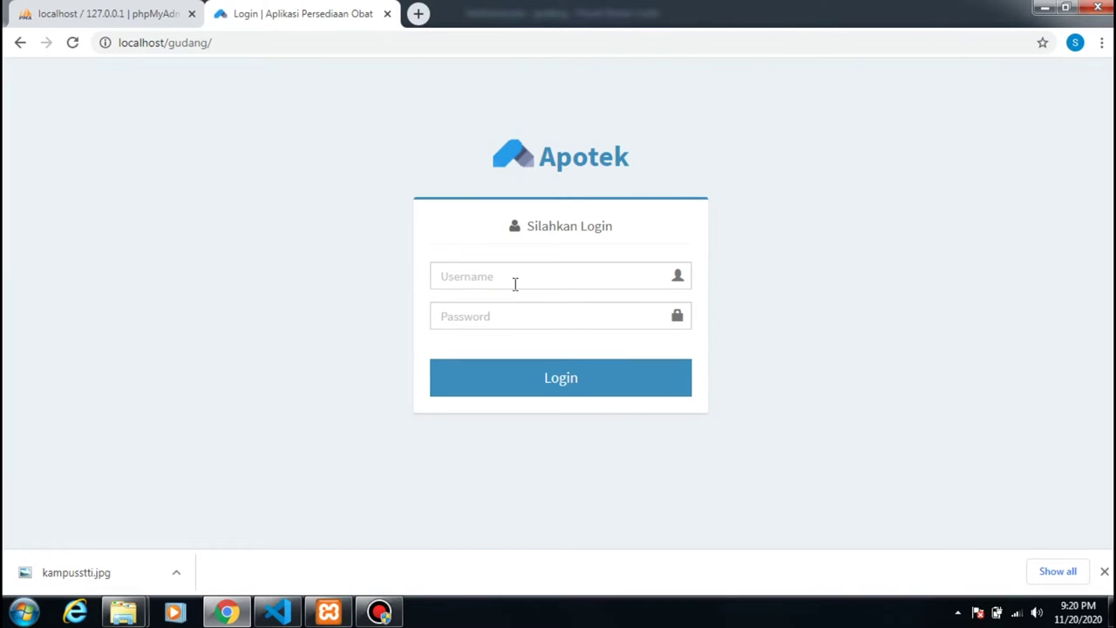
- Log in to the Apotek app with the account's username and password
click(515, 283)
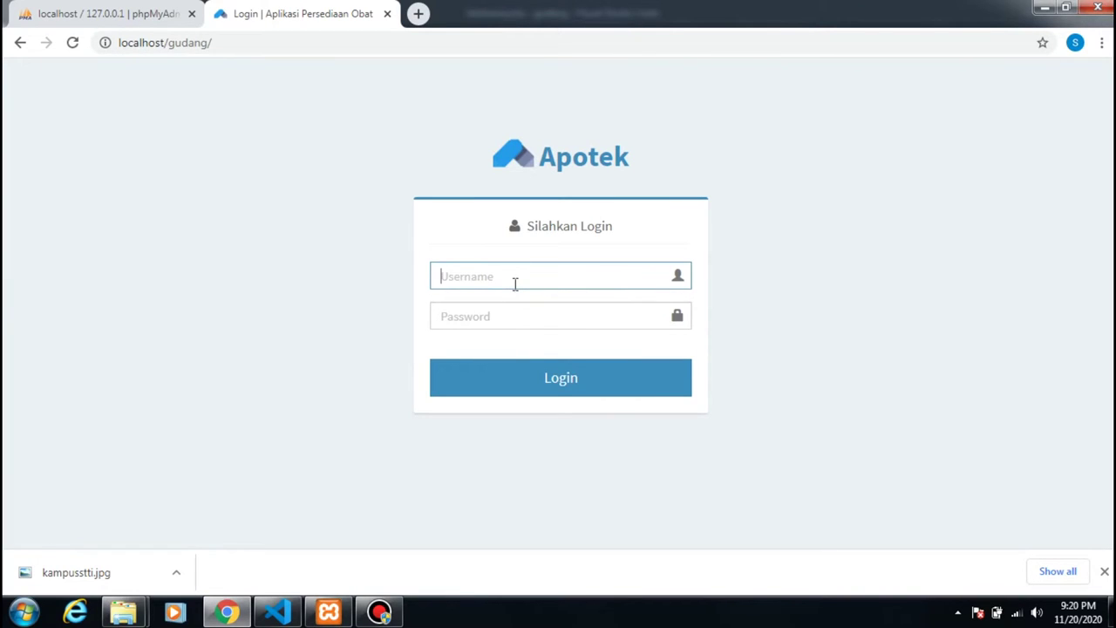
text(candilcode)
drag(522, 279, 441, 280)
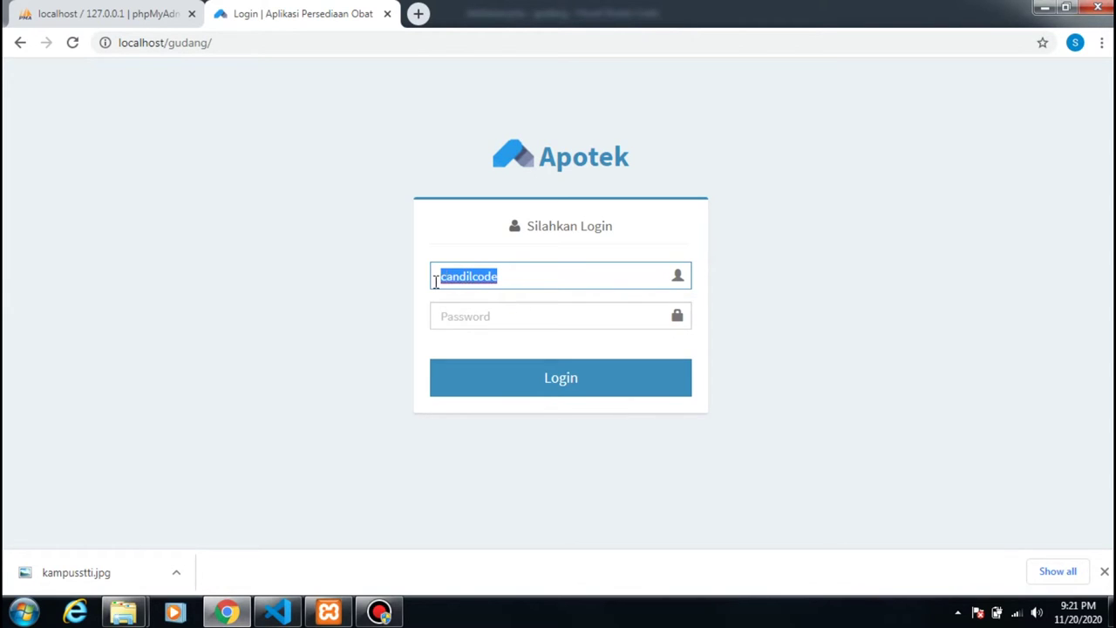
click(478, 318)
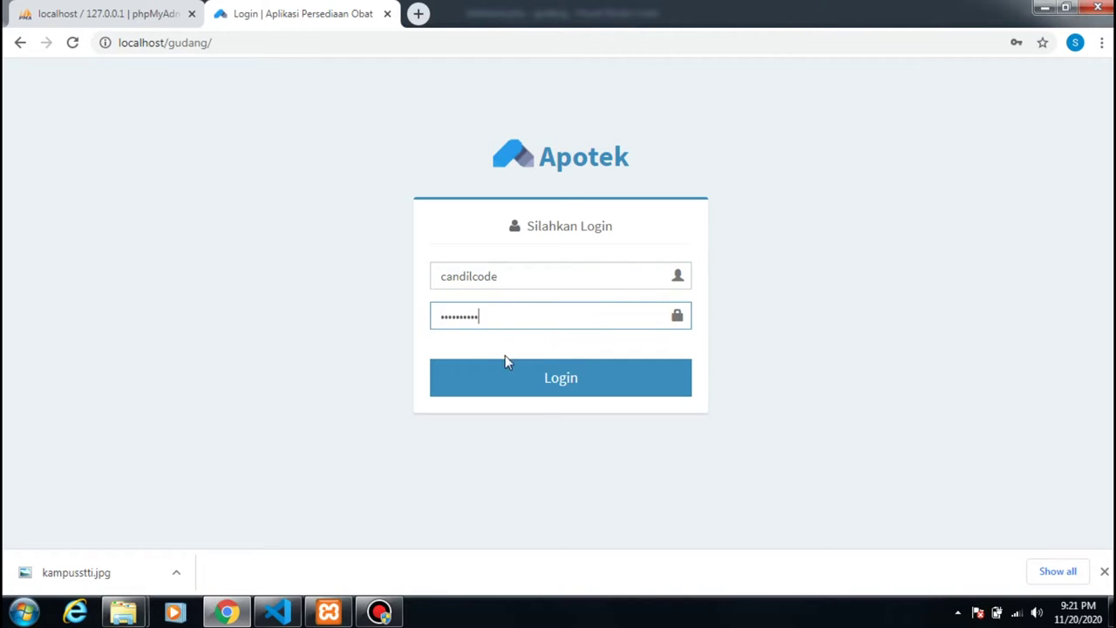
click(539, 380)
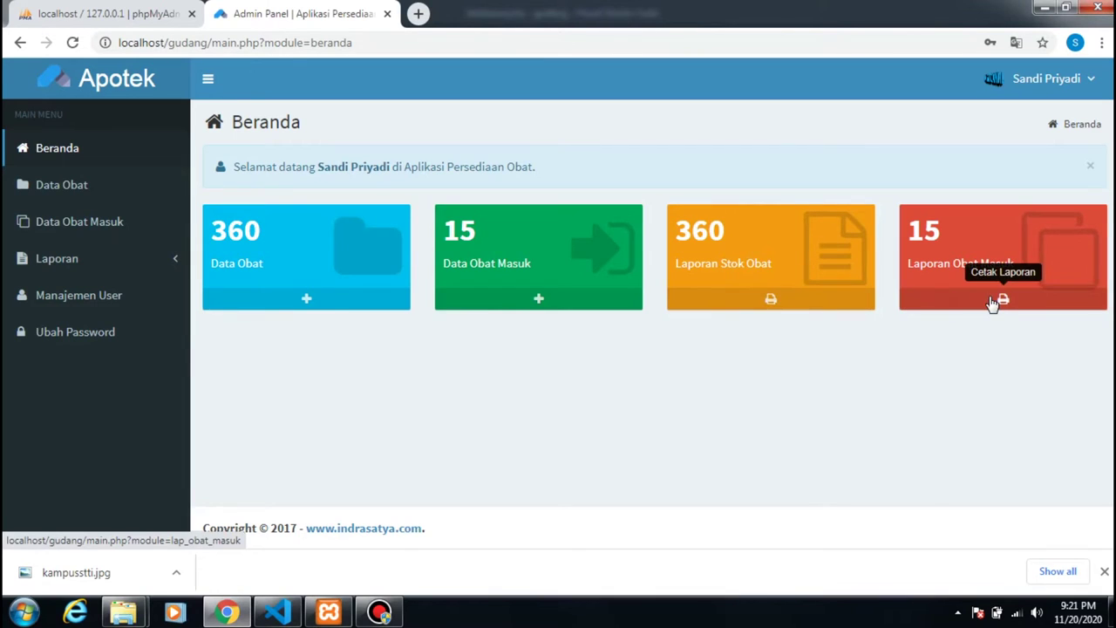
- From the Data Obat list, start a new medicine entry with code B000361
click(75, 191)
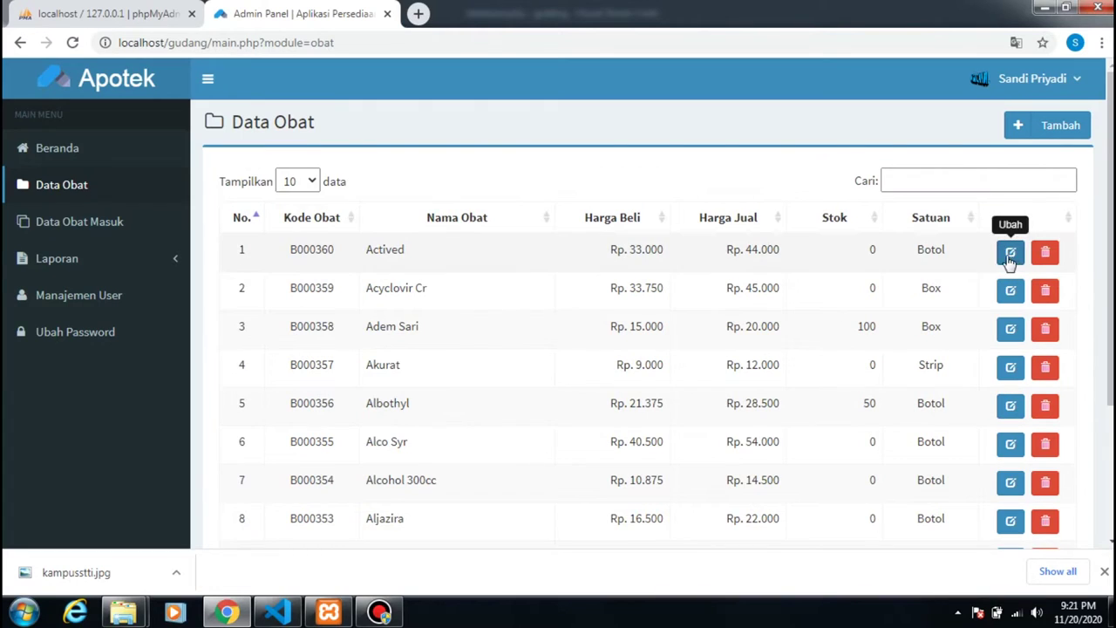
click(1051, 131)
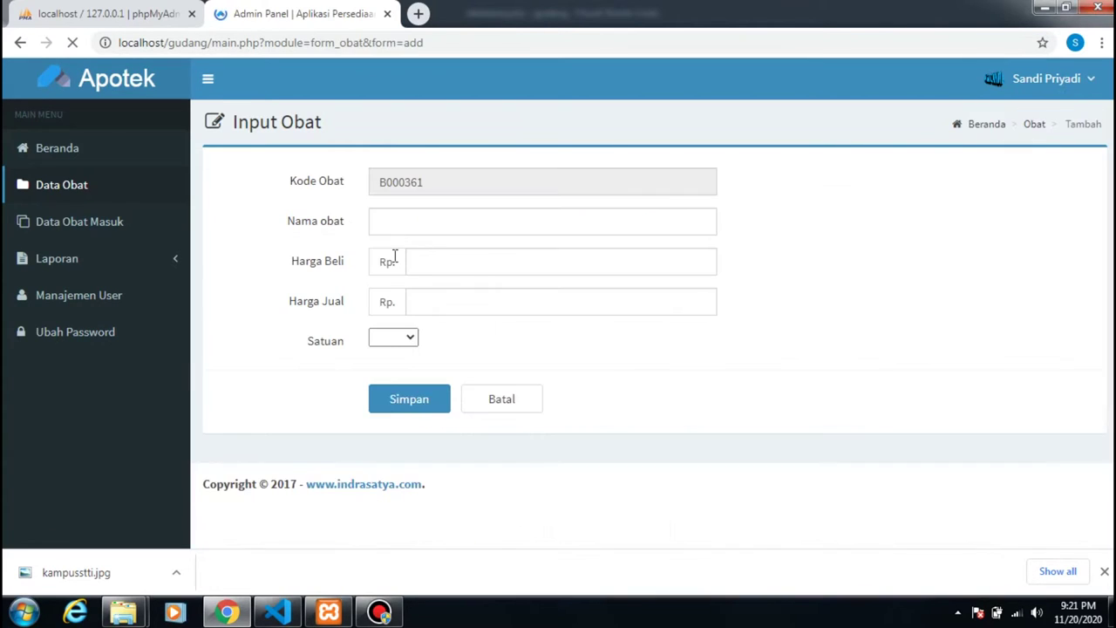
- Save Obat Nyamuk with Harga Beli 5000, Harga Jual 7000 and unit Box
click(402, 221)
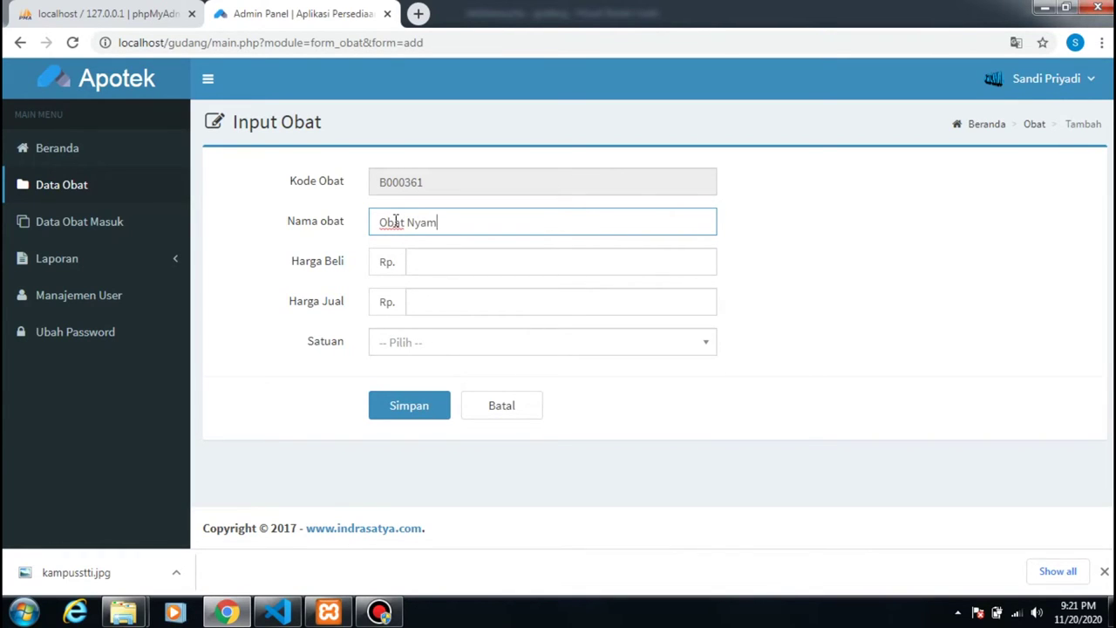
click(426, 263)
text(000)
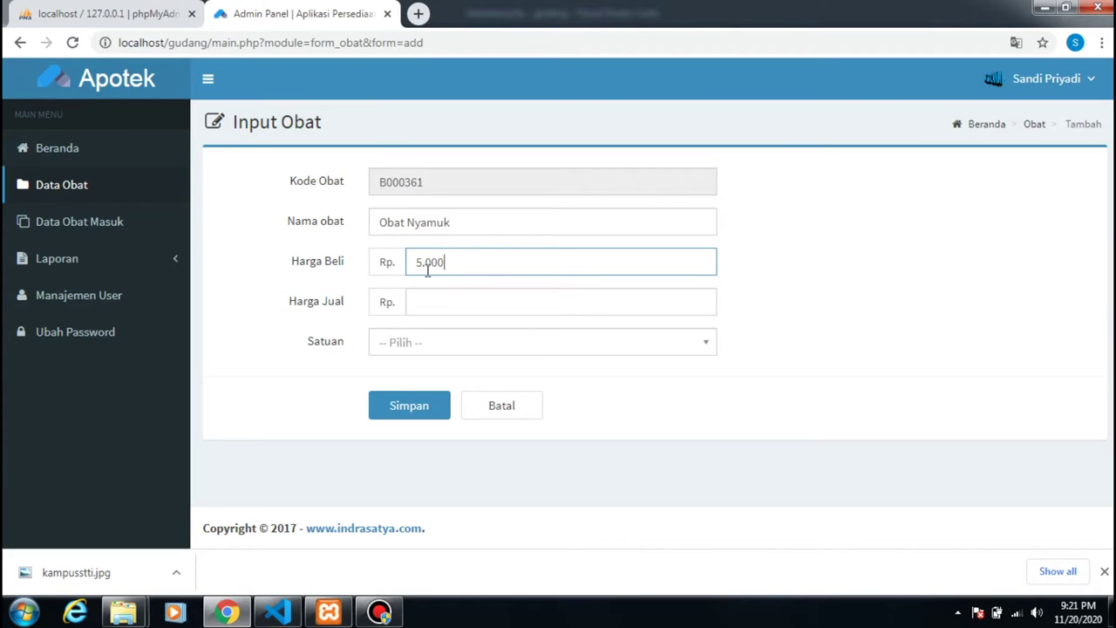
click(436, 300)
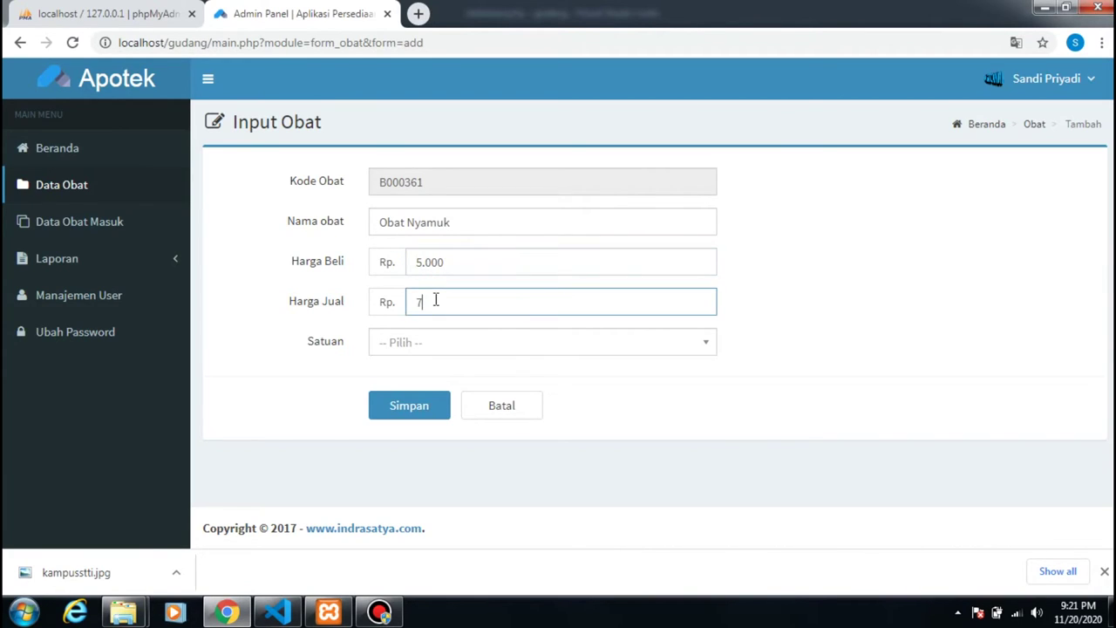
click(441, 348)
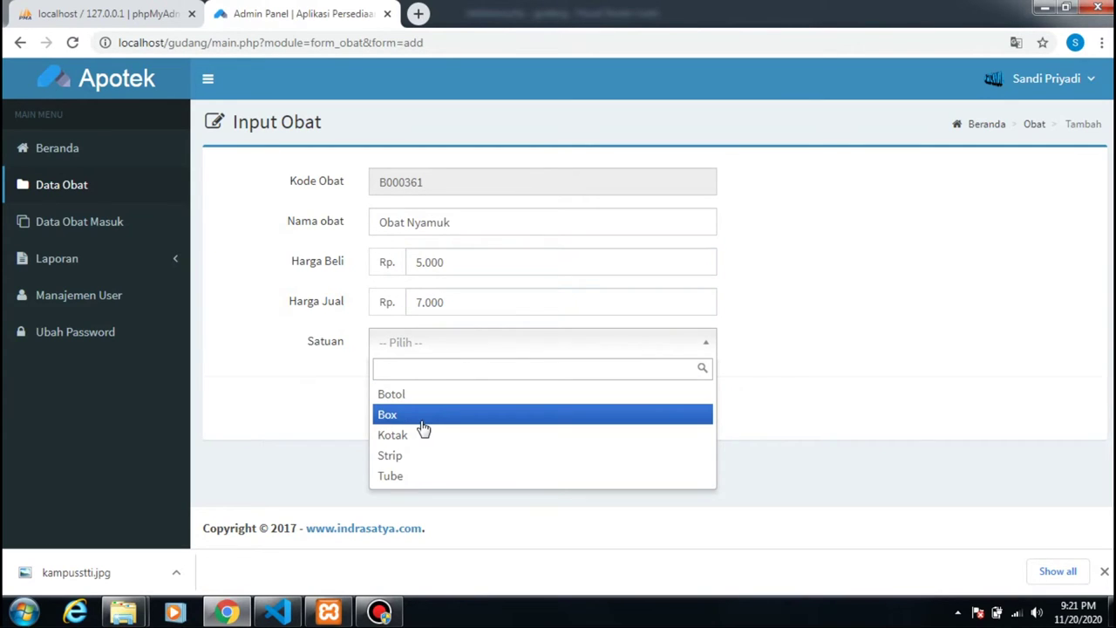
click(423, 415)
click(409, 412)
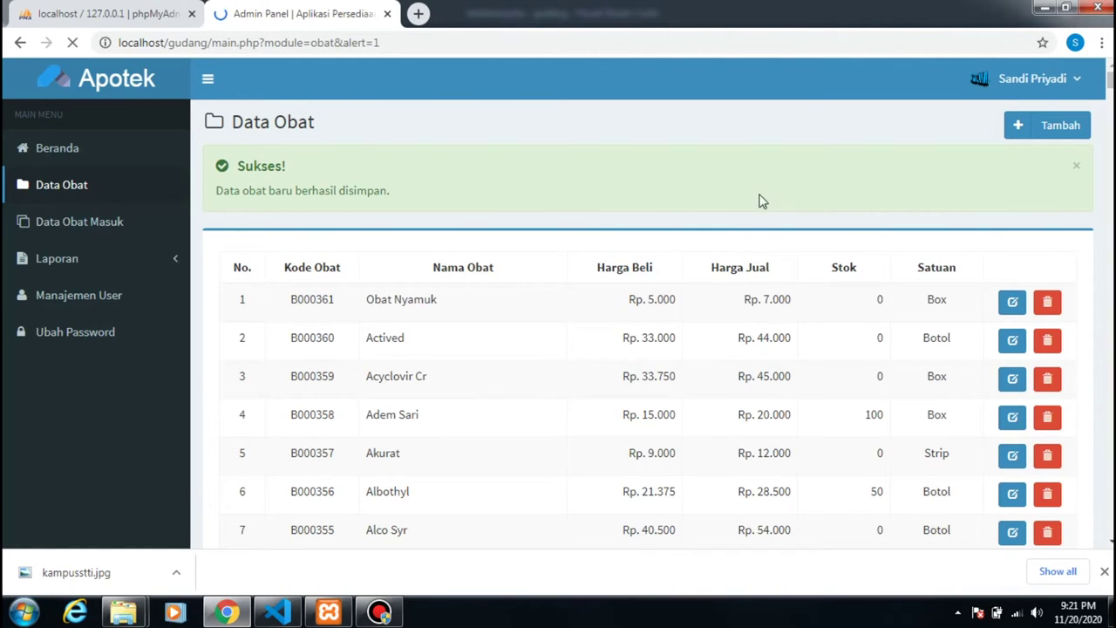
click(115, 228)
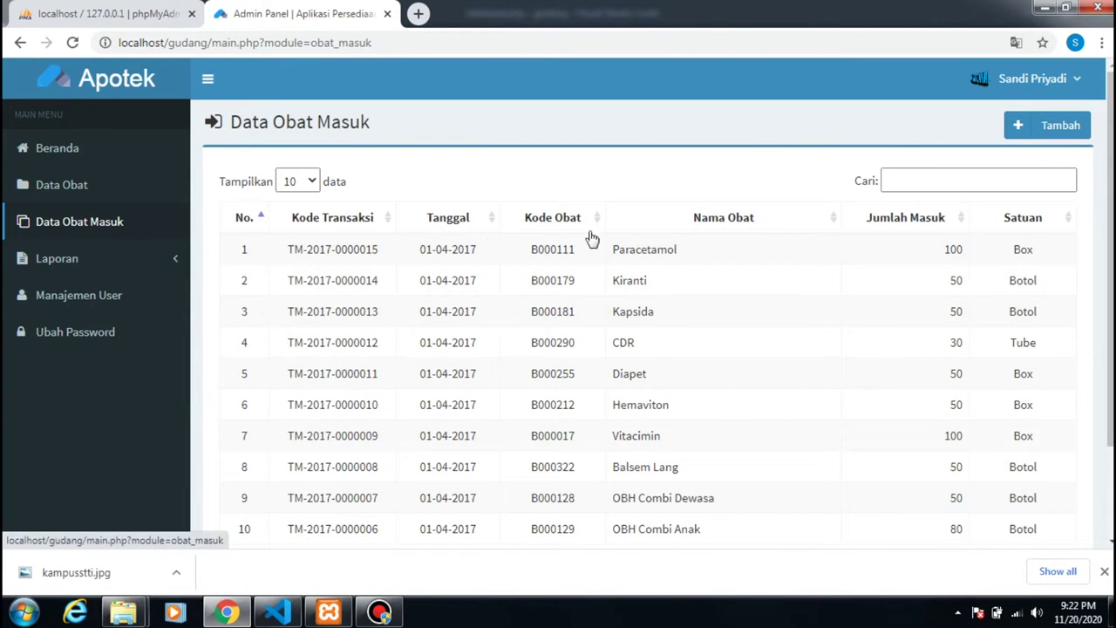
click(1033, 131)
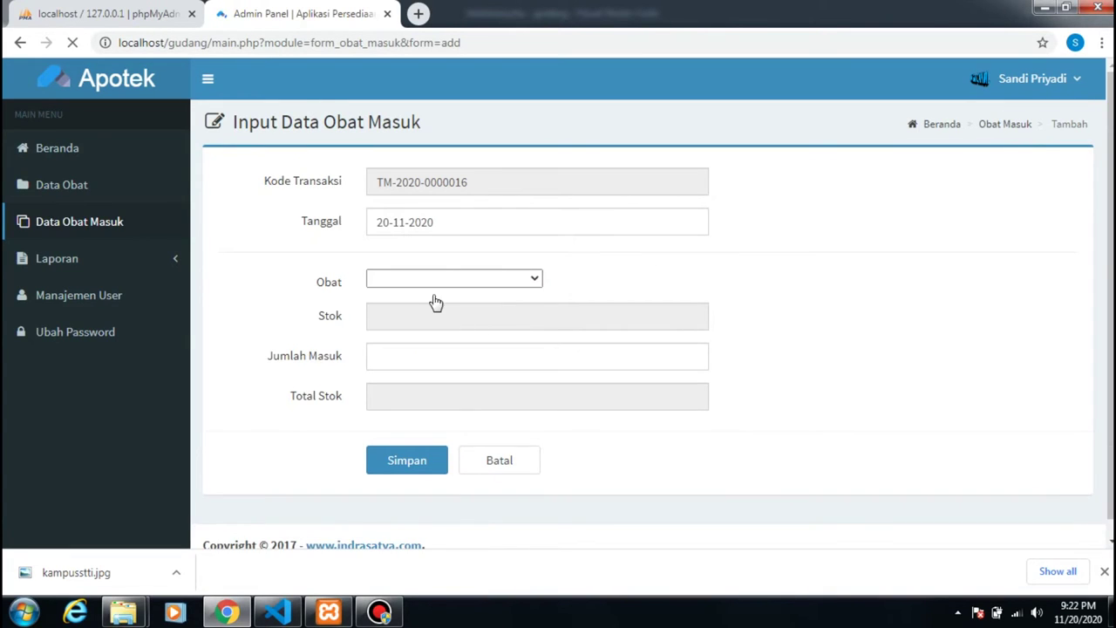
- Set the incoming entry date to 20-11-2020
click(436, 220)
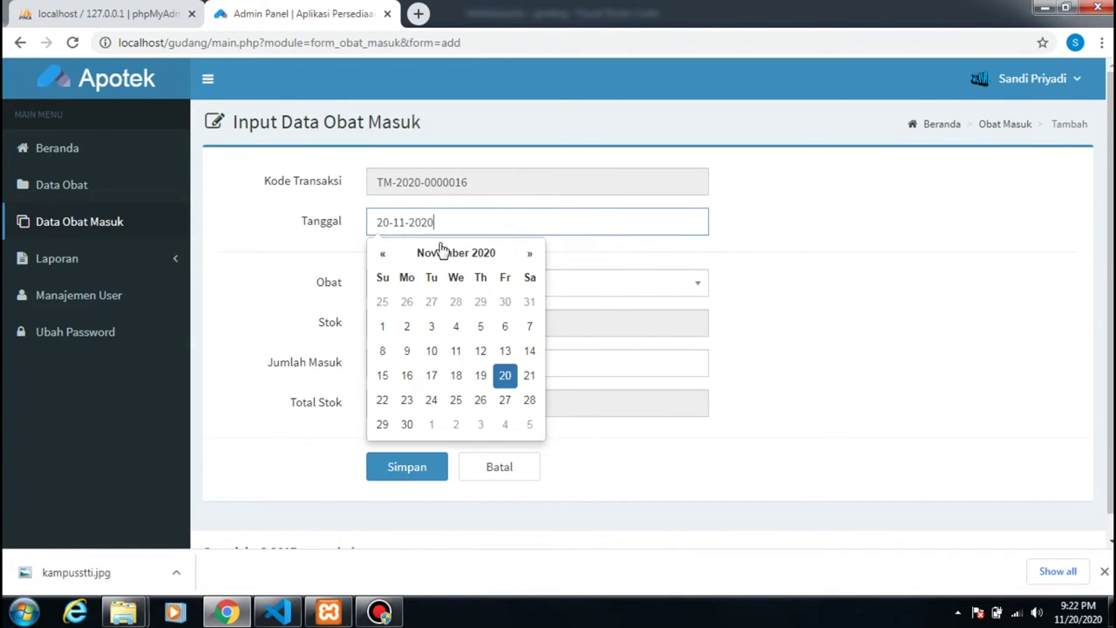
click(505, 375)
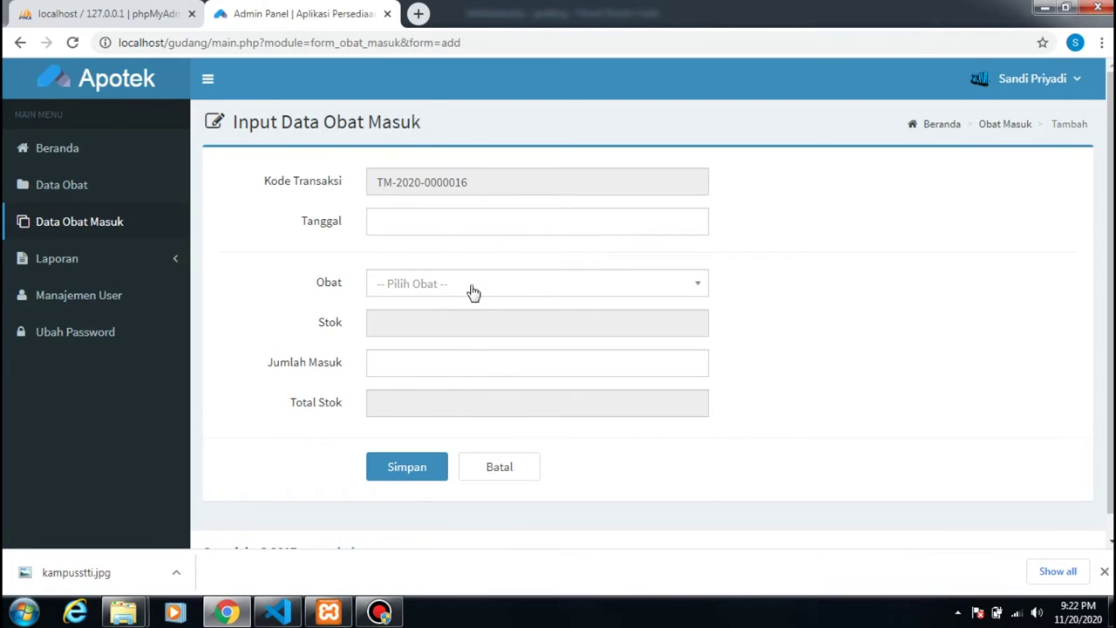
click(471, 292)
click(471, 221)
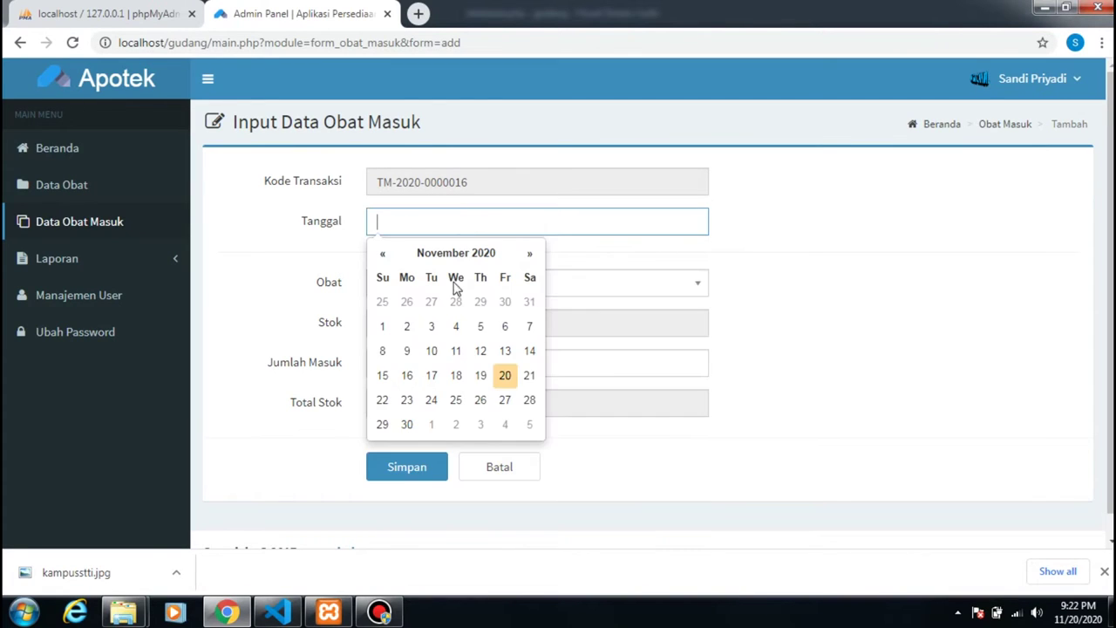
click(503, 382)
- Choose B000361 | Obat Nyamuk as the incoming medicine
click(479, 289)
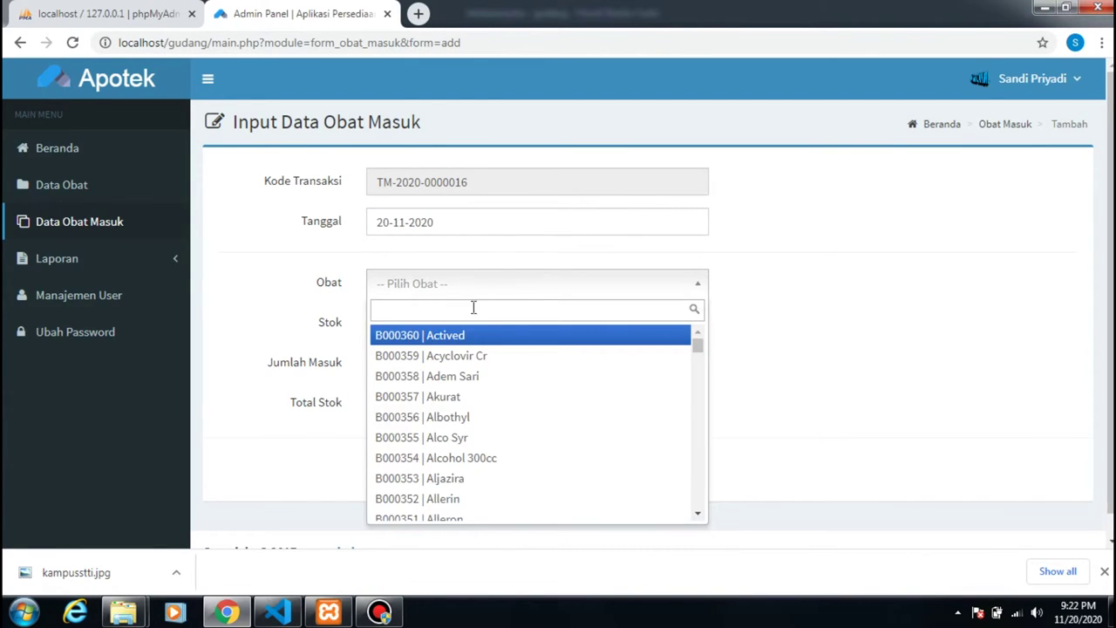
scroll(483, 428, down, 10)
scroll(483, 428, down, 16)
scroll(484, 431, down, 20)
scroll(485, 431, up, 1)
scroll(461, 427, down, 1)
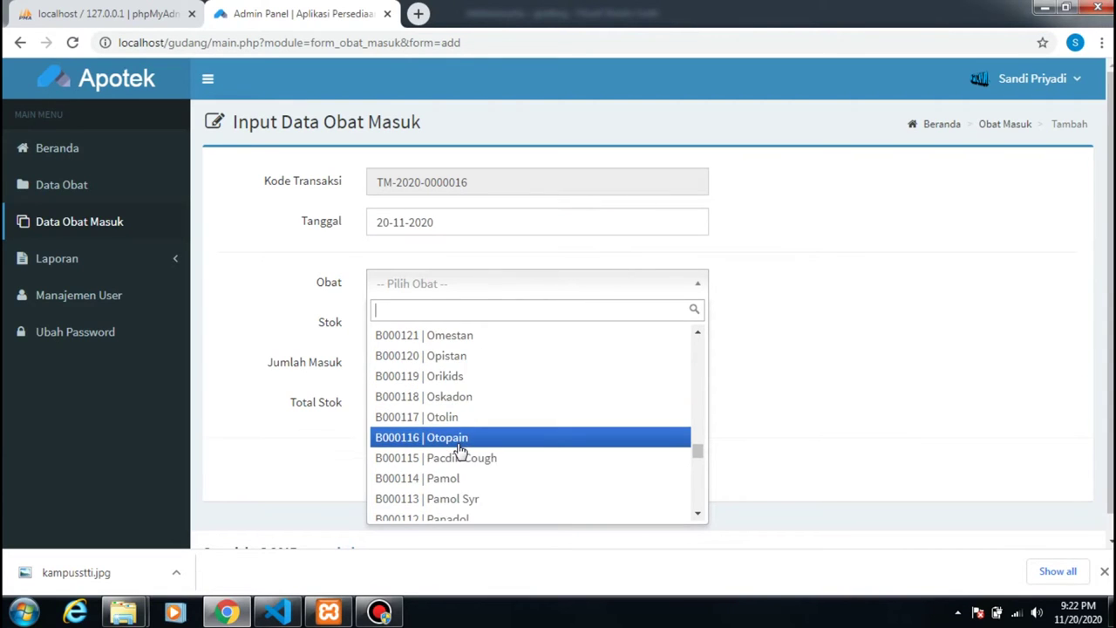
scroll(460, 452, down, 3)
scroll(462, 441, up, 5)
scroll(461, 423, up, 1)
click(461, 393)
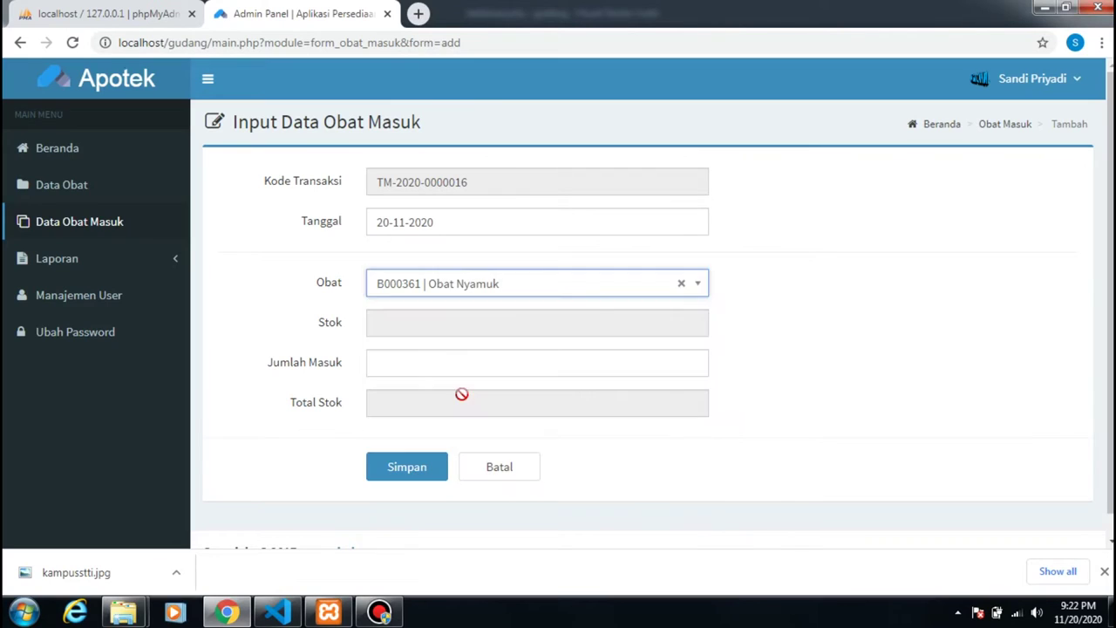
- Enter 100 as Jumlah Masuk, save, and check Obat Nyamuk's stock in Data Obat
click(394, 325)
click(398, 364)
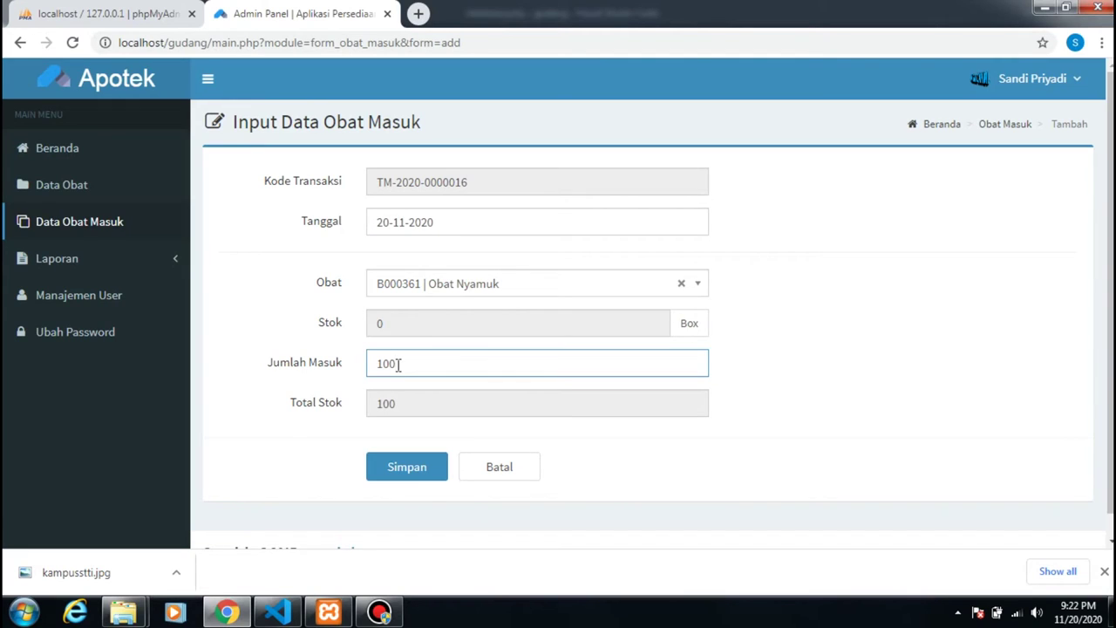
click(408, 322)
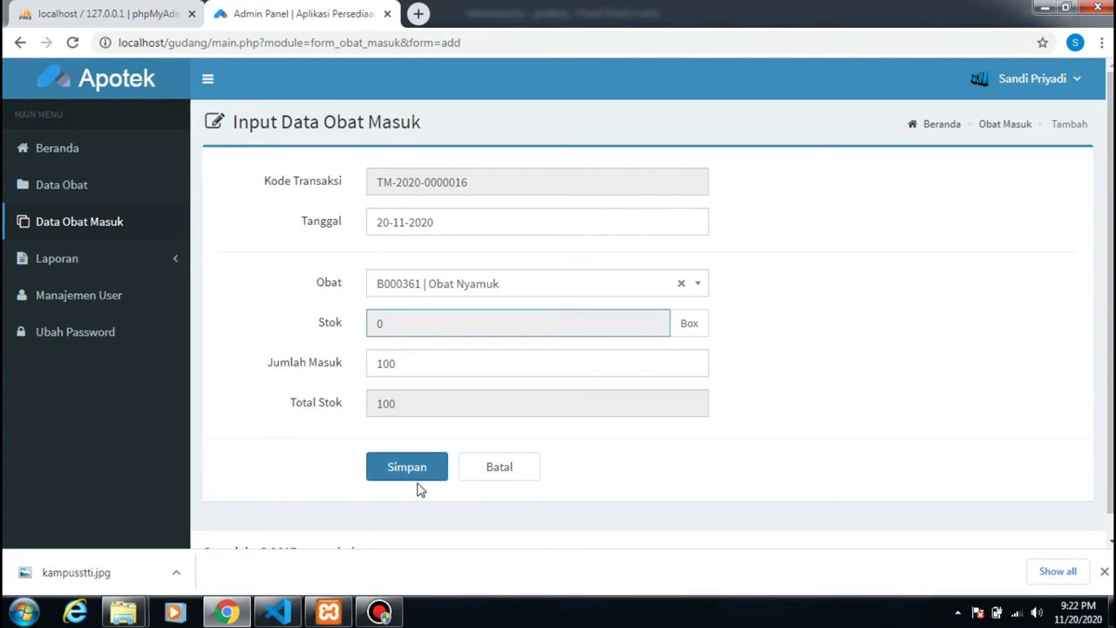
click(413, 483)
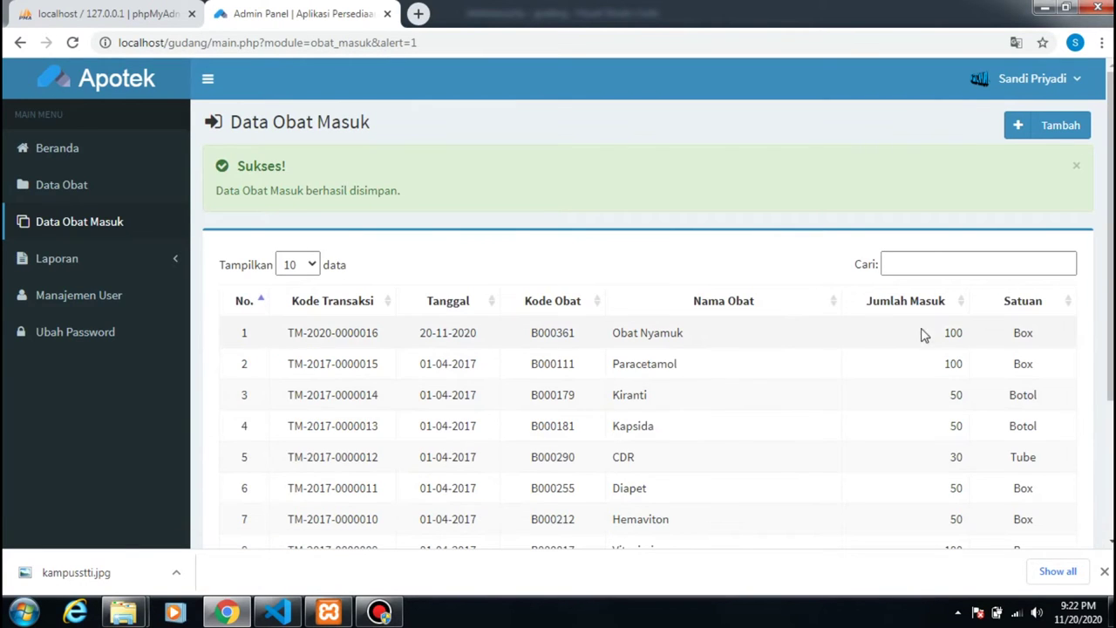
scroll(698, 331, down, 1)
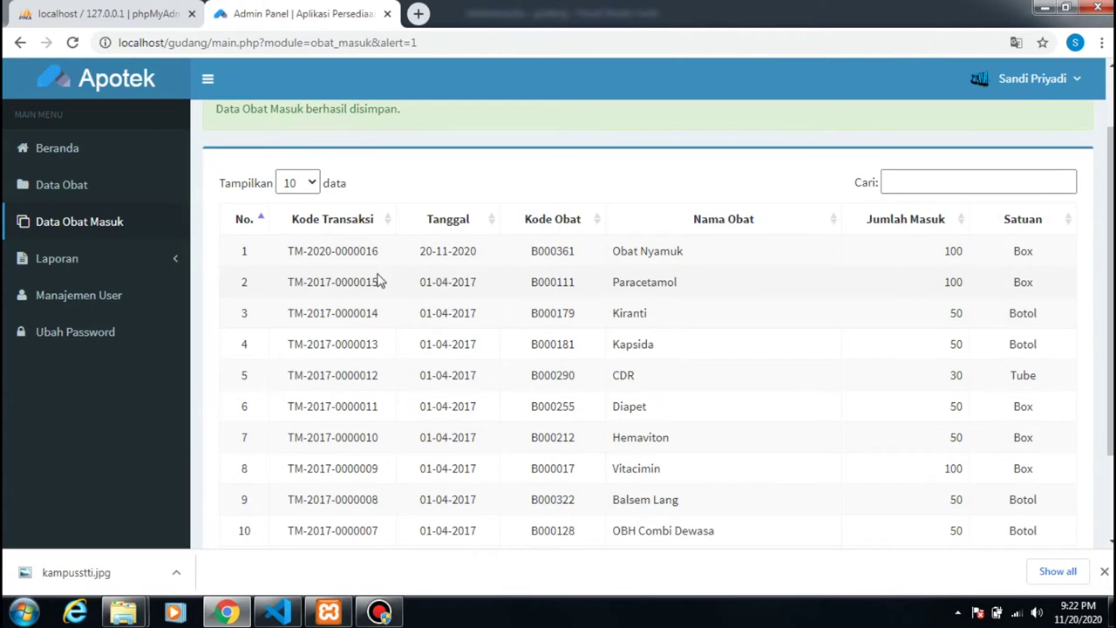
click(79, 221)
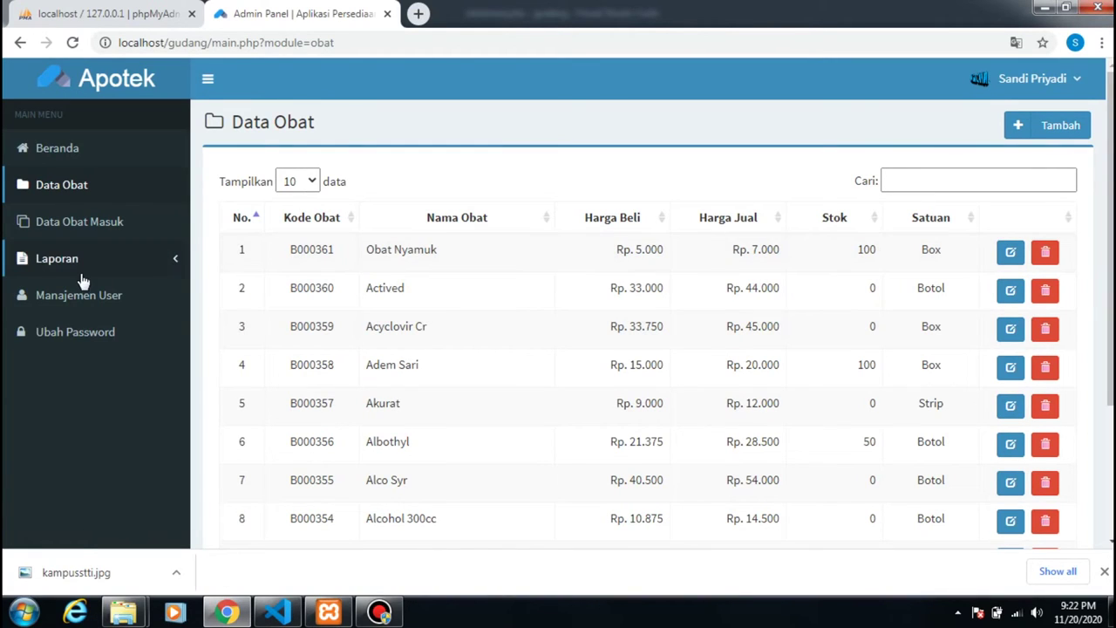
- Browse the Stok Obat and Obat Masuk reports under Laporan, then open Manajemen User
click(55, 265)
click(82, 292)
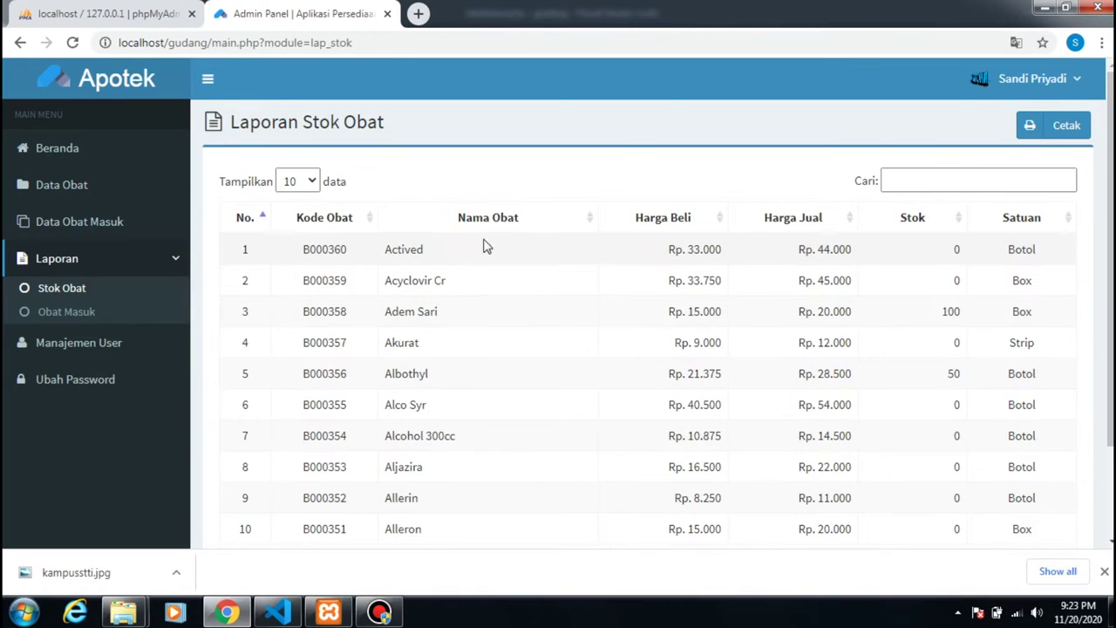
scroll(410, 320, down, 3)
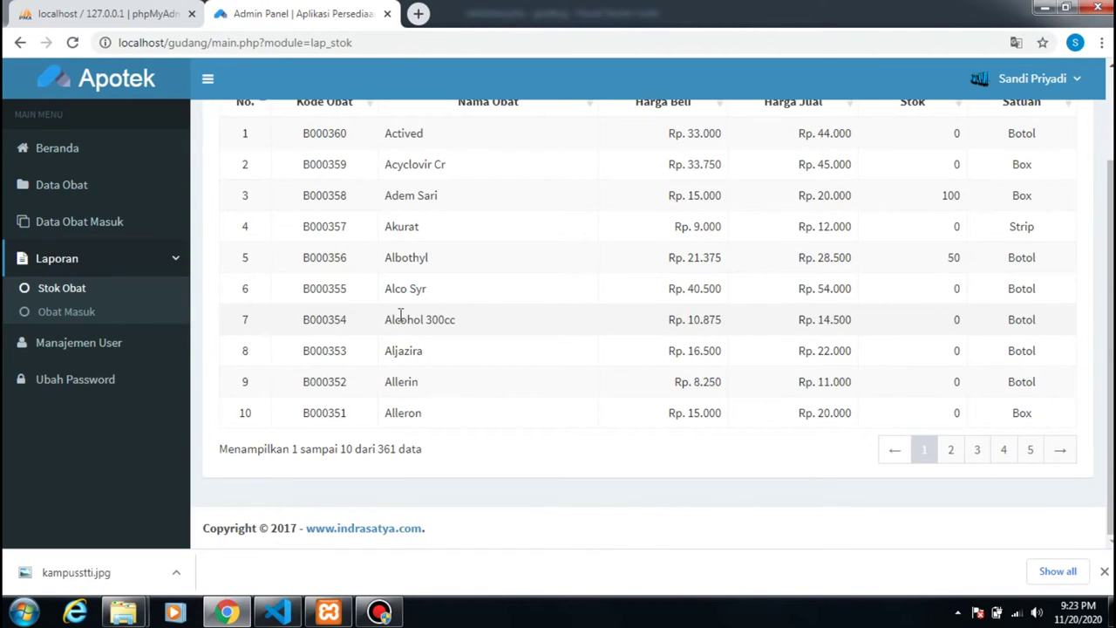
click(92, 315)
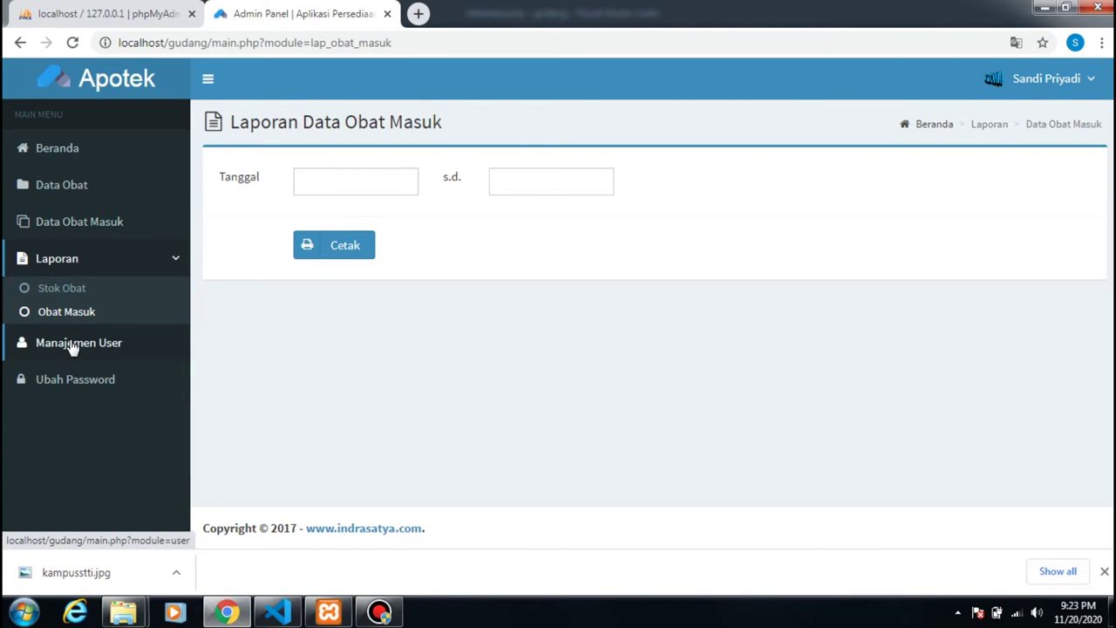
click(72, 344)
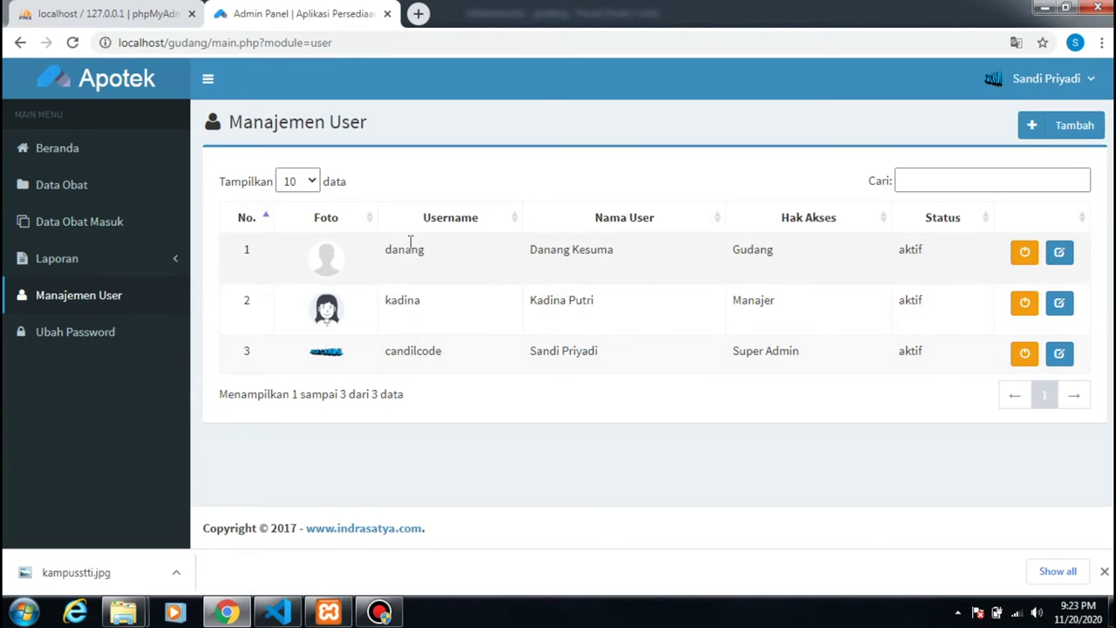
- Visit Ubah Password and its three password fields, then go back to Beranda
drag(732, 254, 762, 253)
click(523, 344)
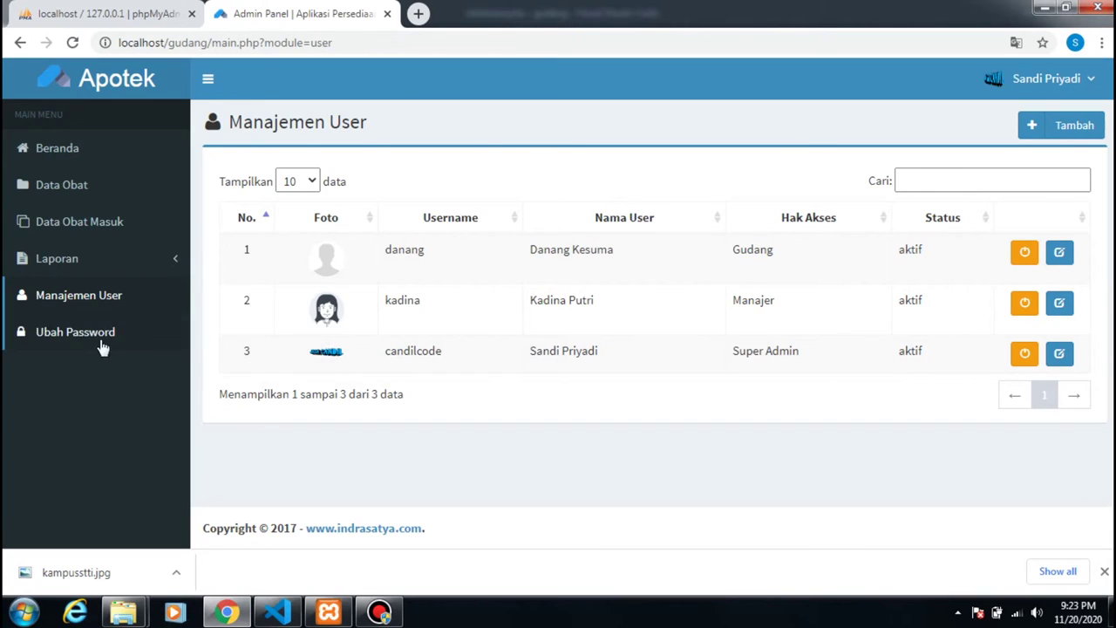
click(70, 338)
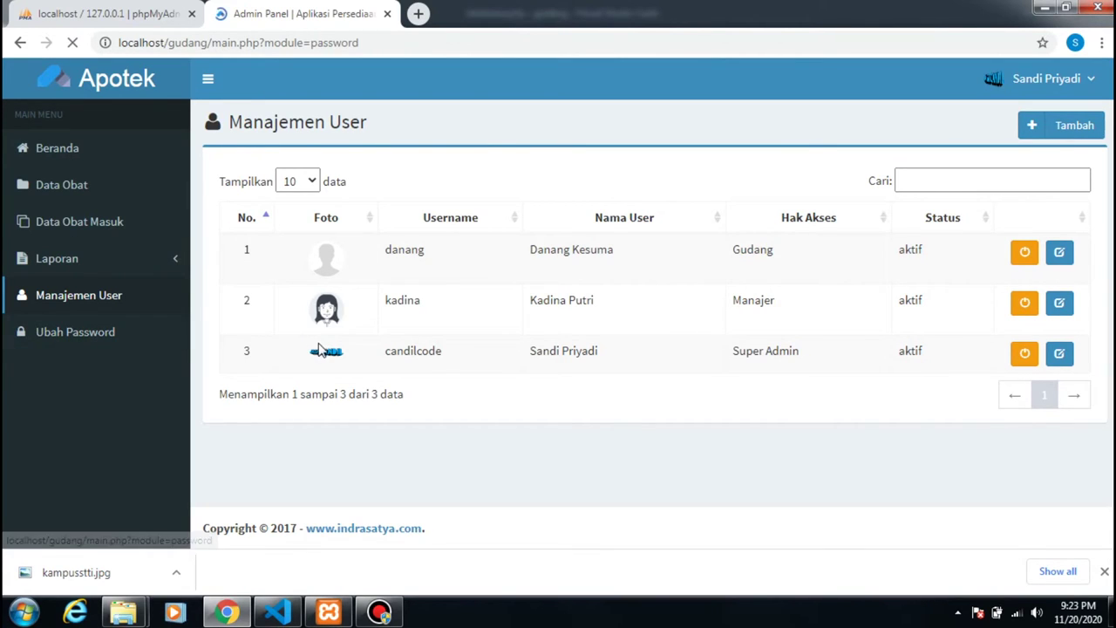
click(411, 180)
click(377, 223)
click(386, 255)
click(62, 159)
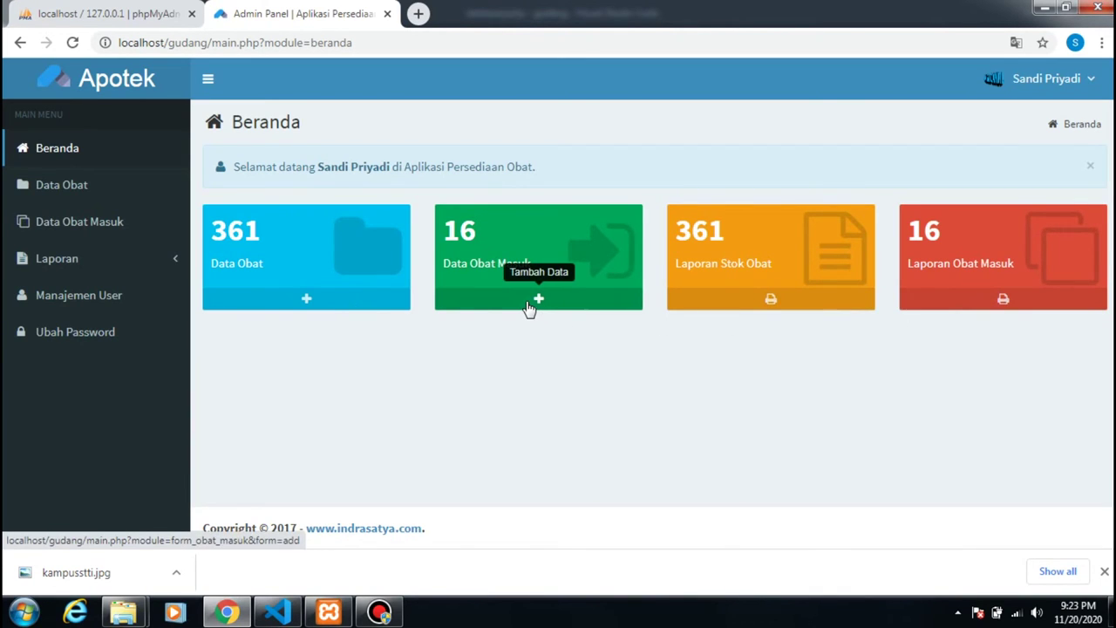
- Glance at the Data Obat add form, return to Beranda, and open Laporan Stok Obat
click(307, 299)
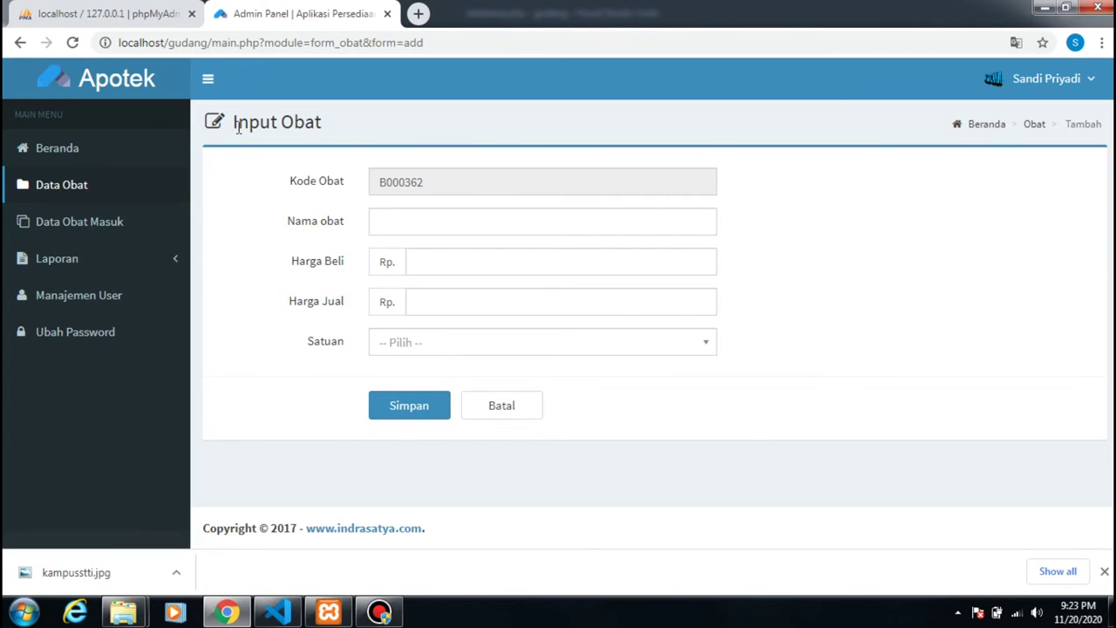
click(90, 149)
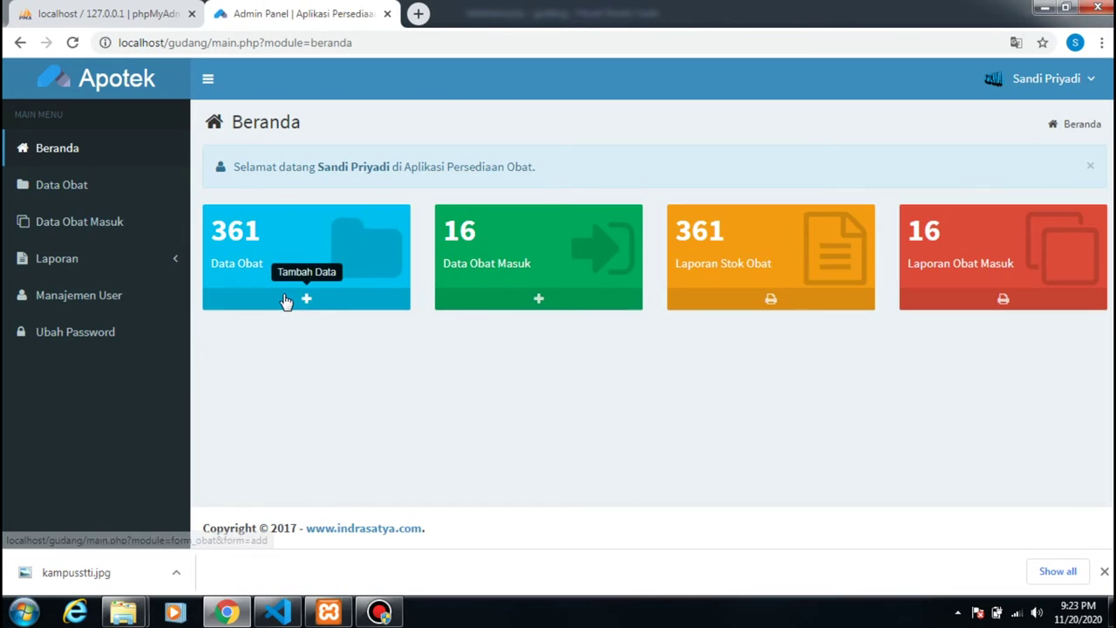
click(768, 304)
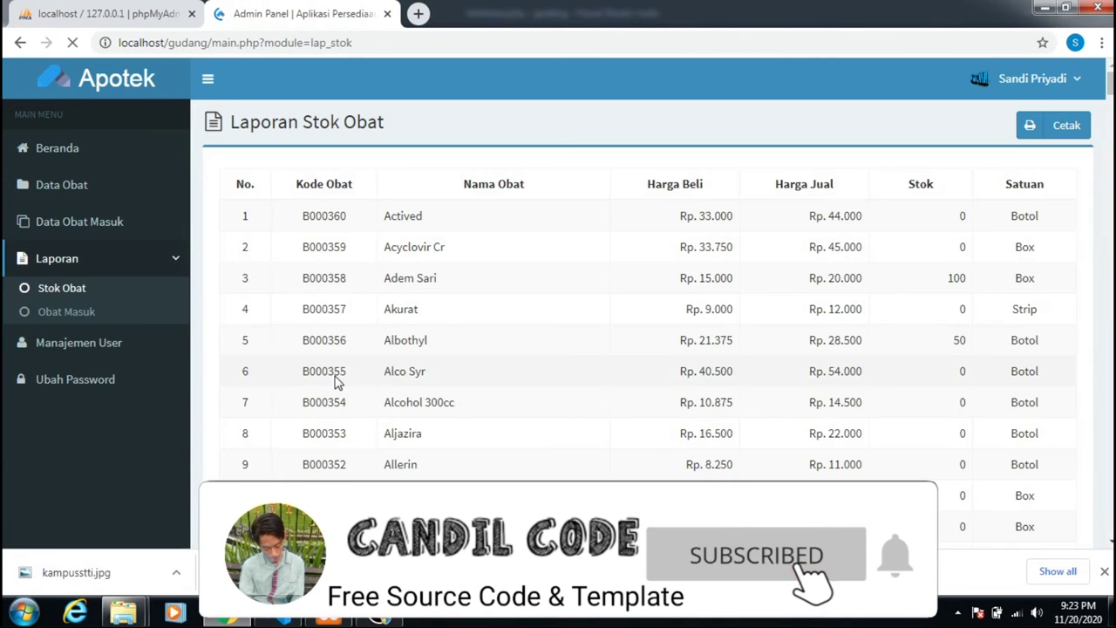
- Print the medicine stock report to cetak.php, close the downloads bar, and return to Laporan Stok Obat
click(1037, 133)
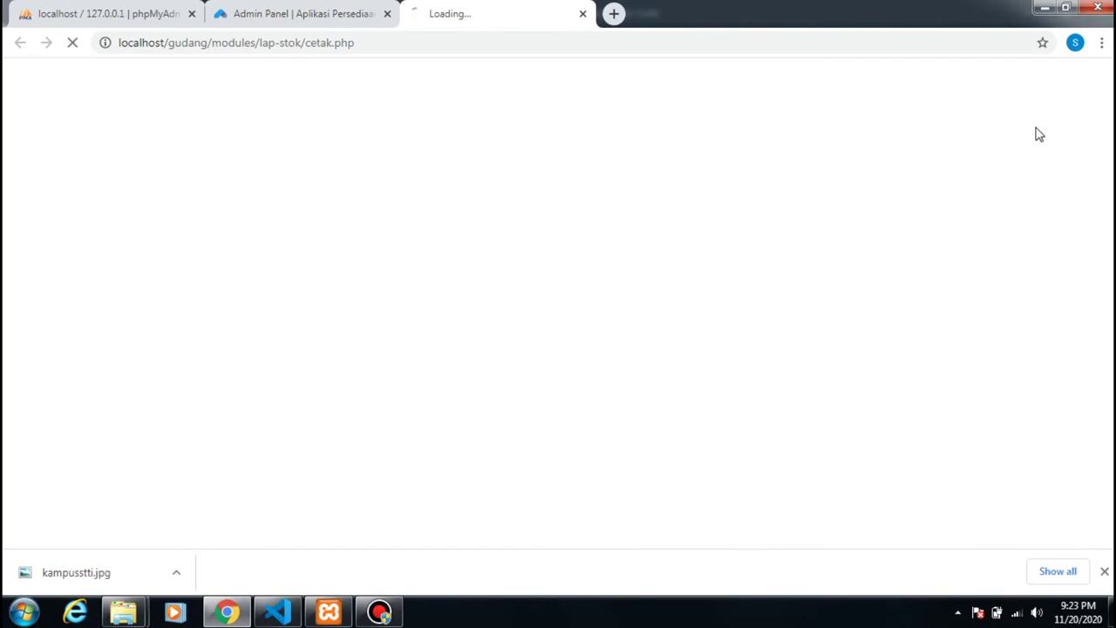
click(318, 16)
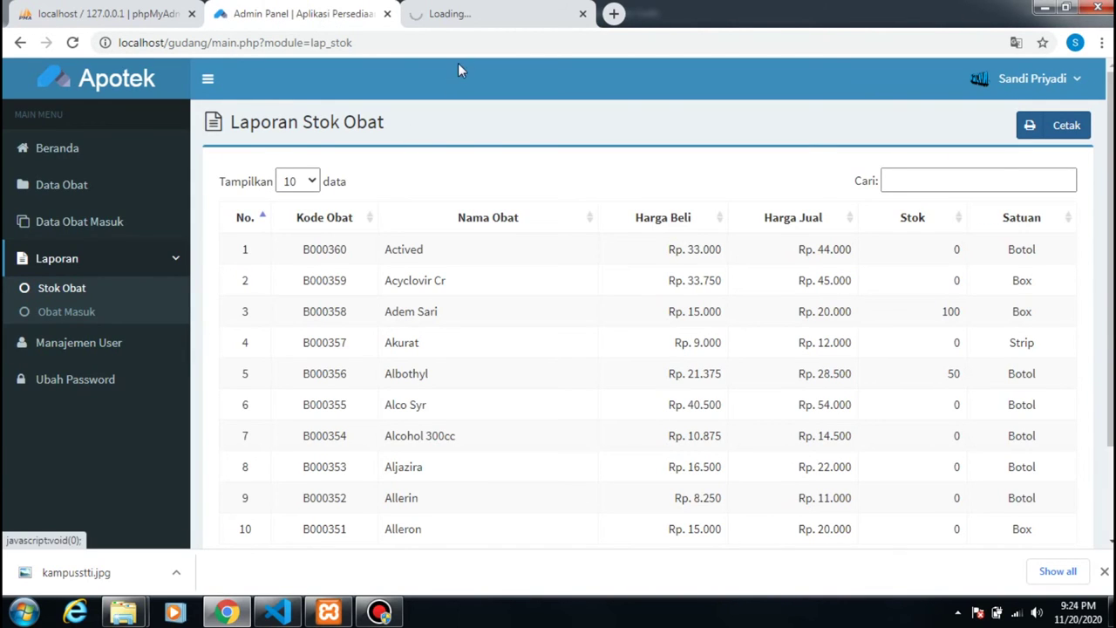
click(480, 15)
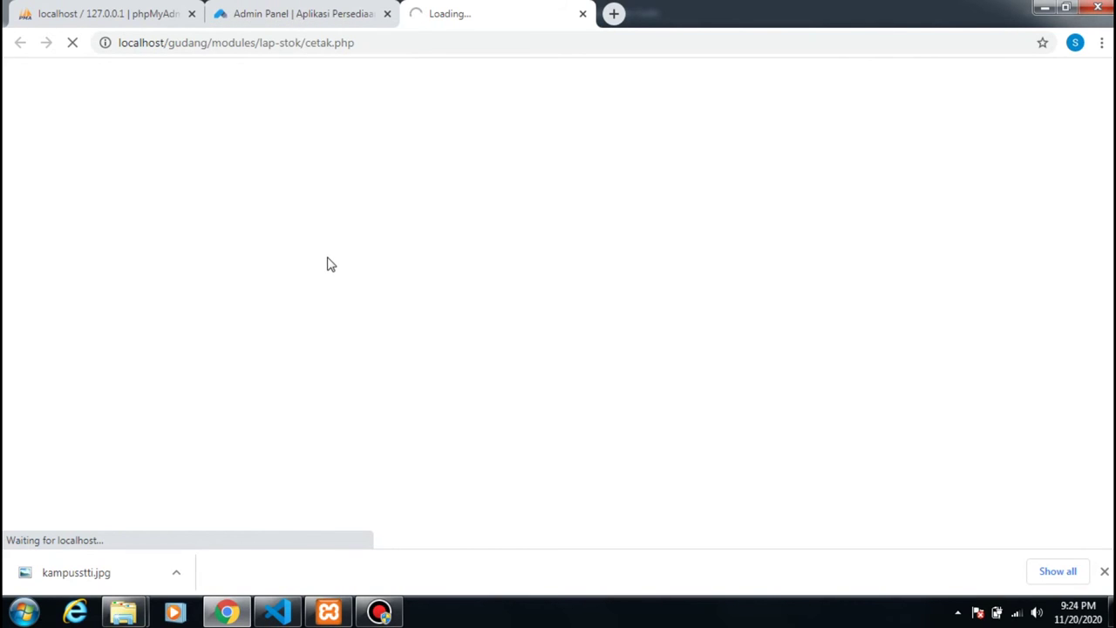
click(1105, 571)
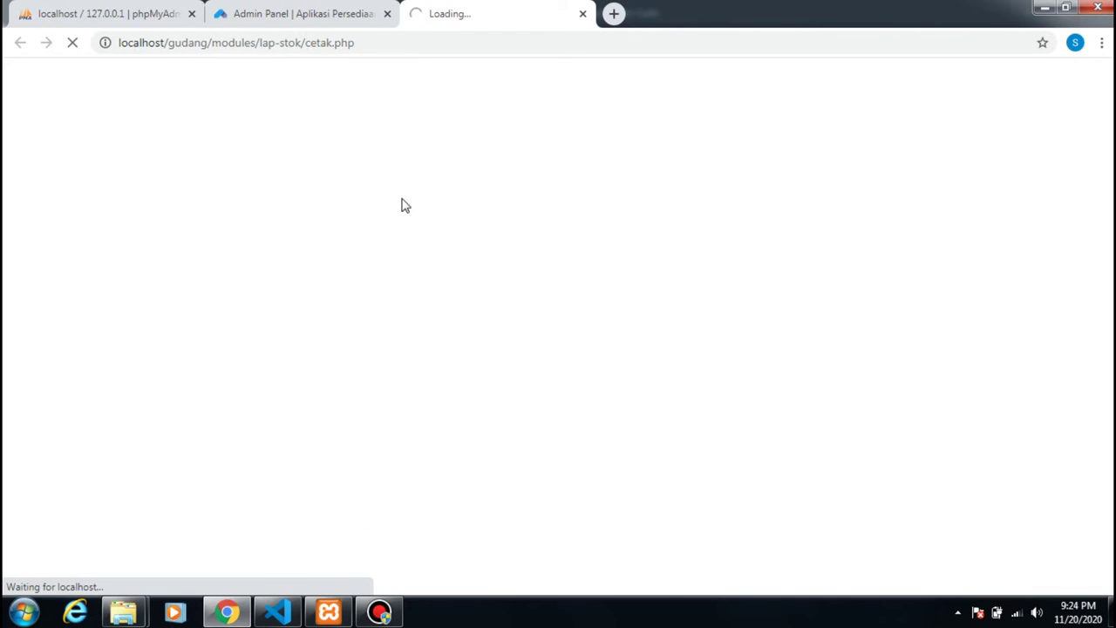
click(293, 19)
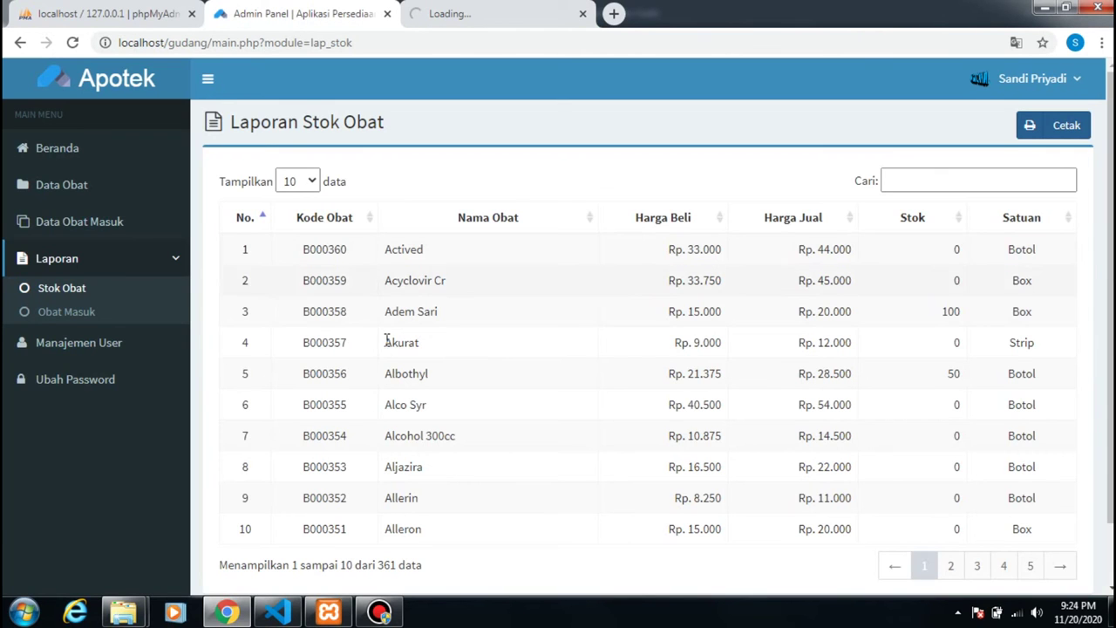
- Reload the Stok Obat report, recheck the cetak.php time-limit error, and return to the 361-medicine table
scroll(387, 340, down, 1)
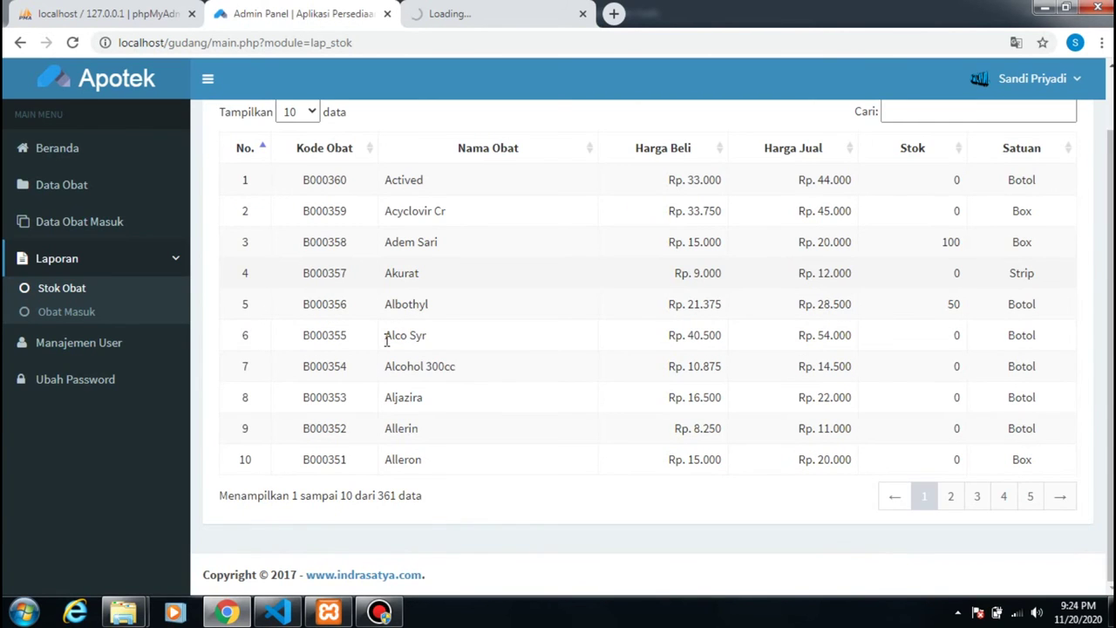
scroll(386, 341, up, 1)
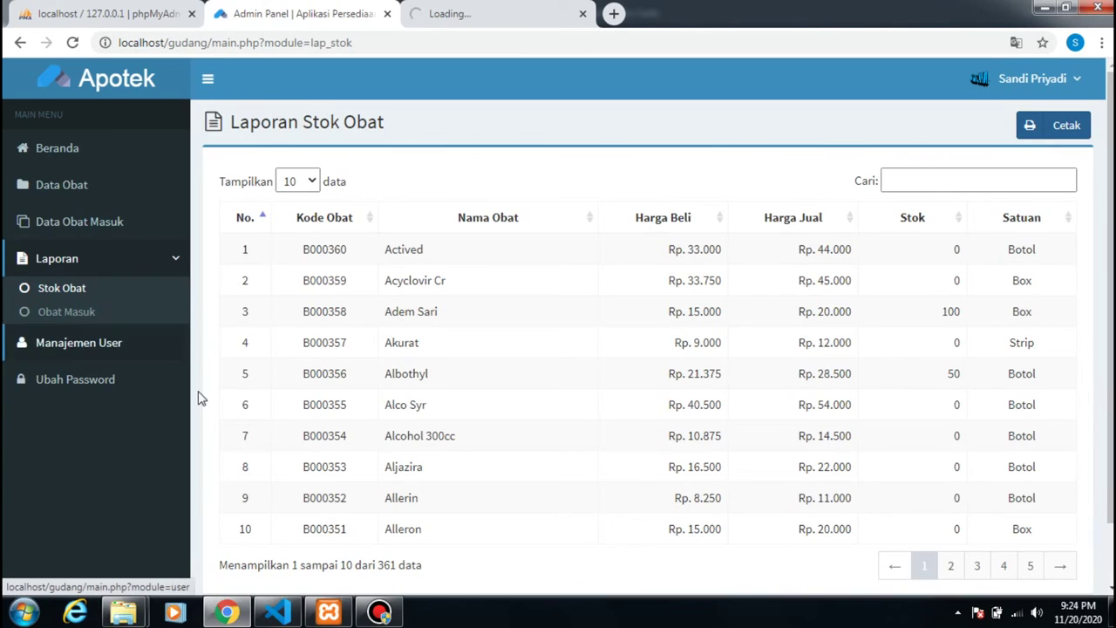
click(1015, 81)
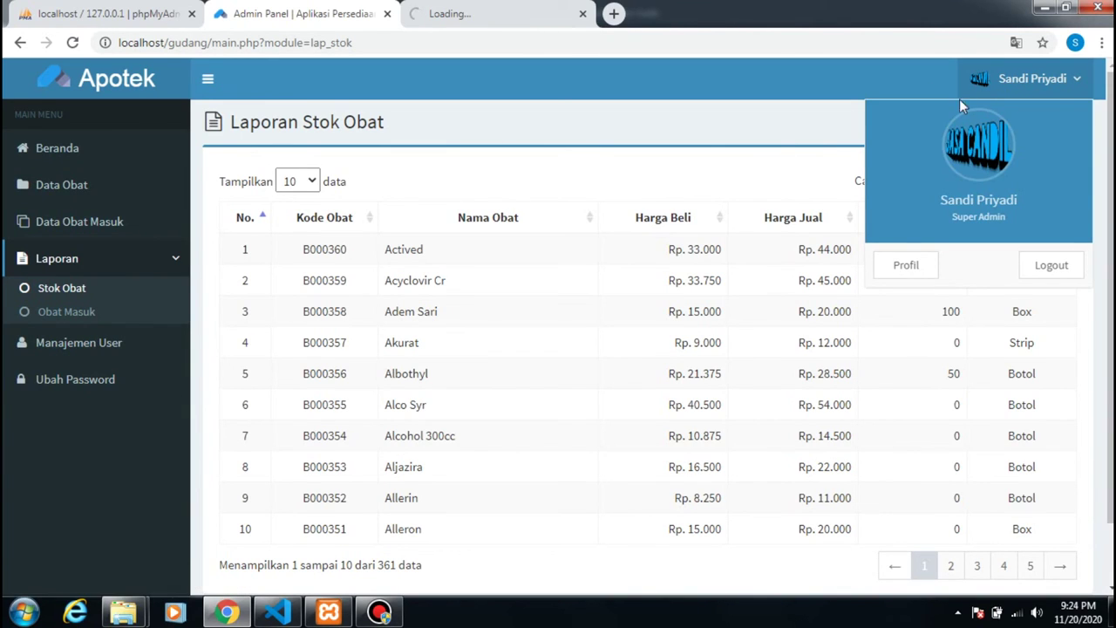
click(1038, 80)
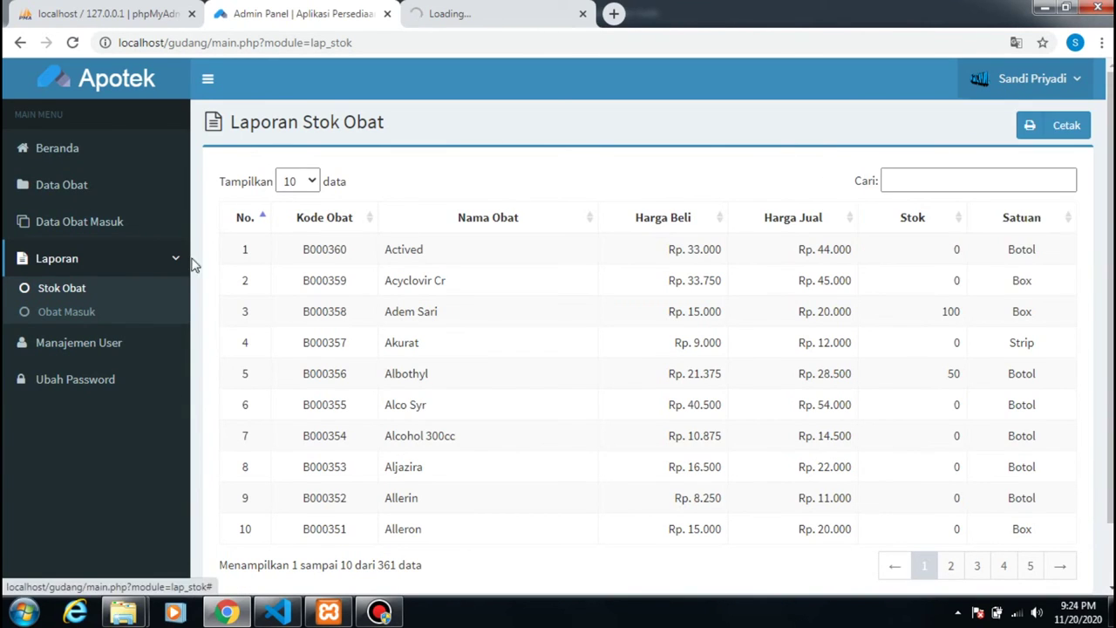
click(74, 292)
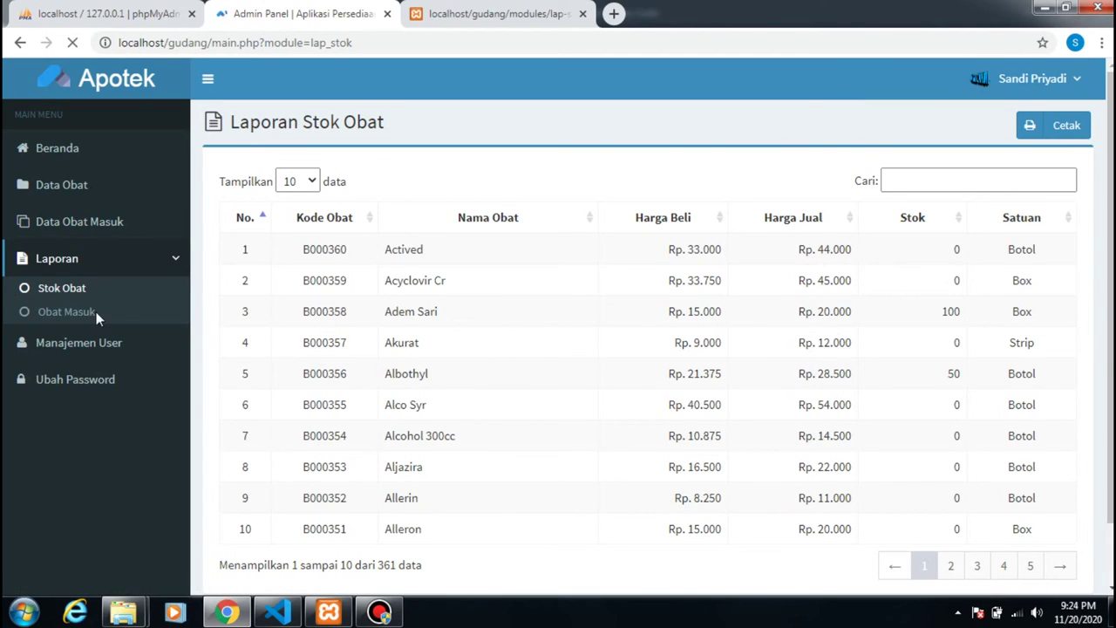
click(484, 14)
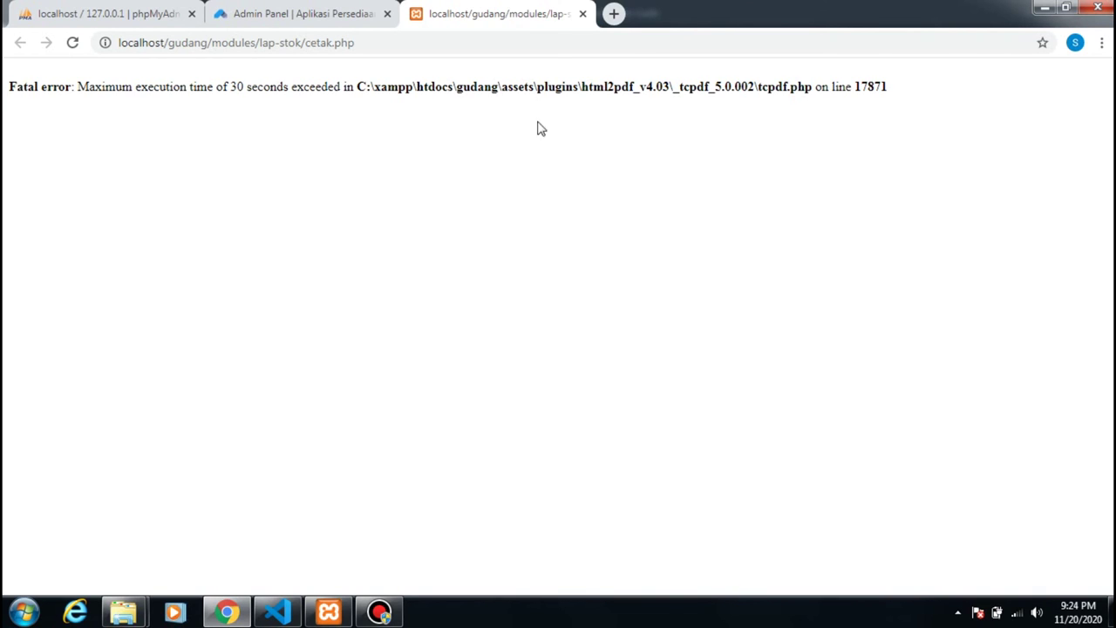
click(319, 17)
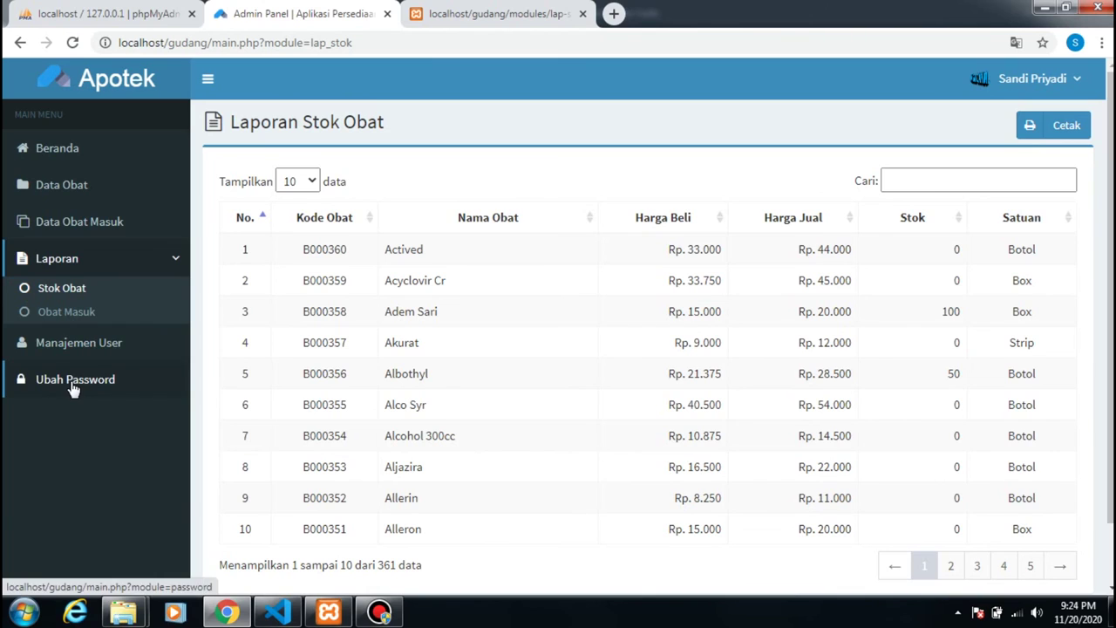
- In Manajemen User, edit the Gudang user's record, enter a new password, and save it
click(77, 345)
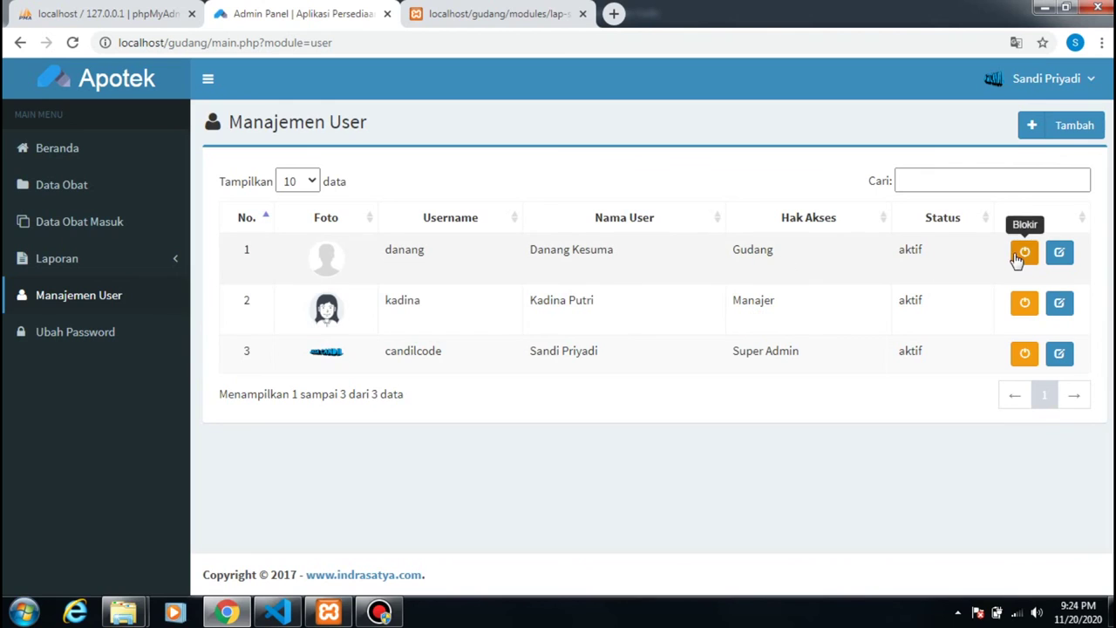
click(1058, 255)
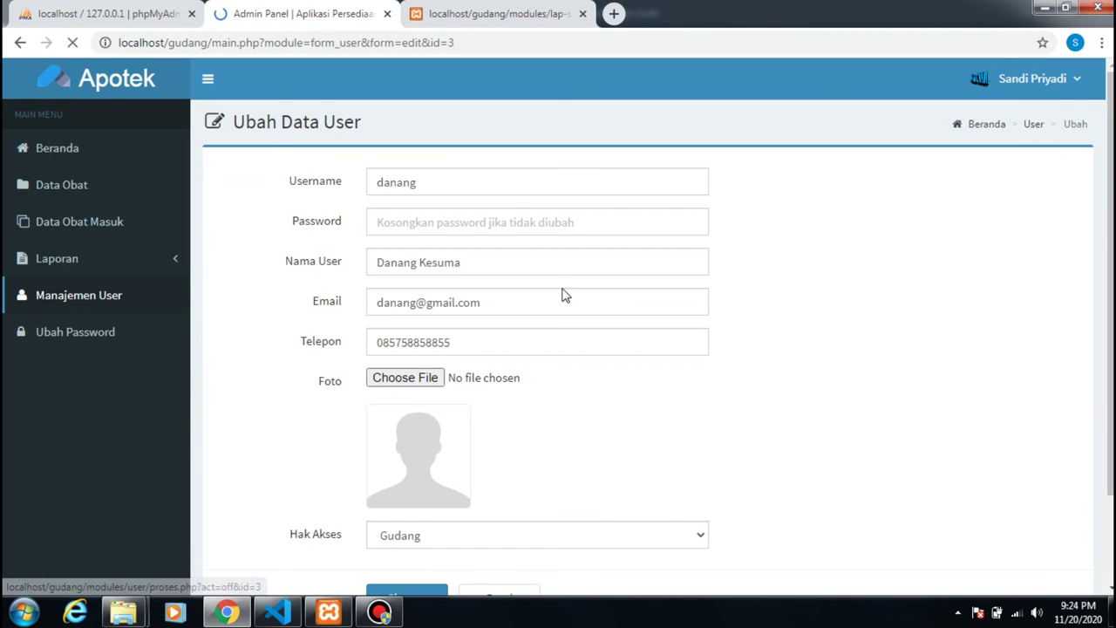
drag(425, 183, 374, 186)
click(428, 224)
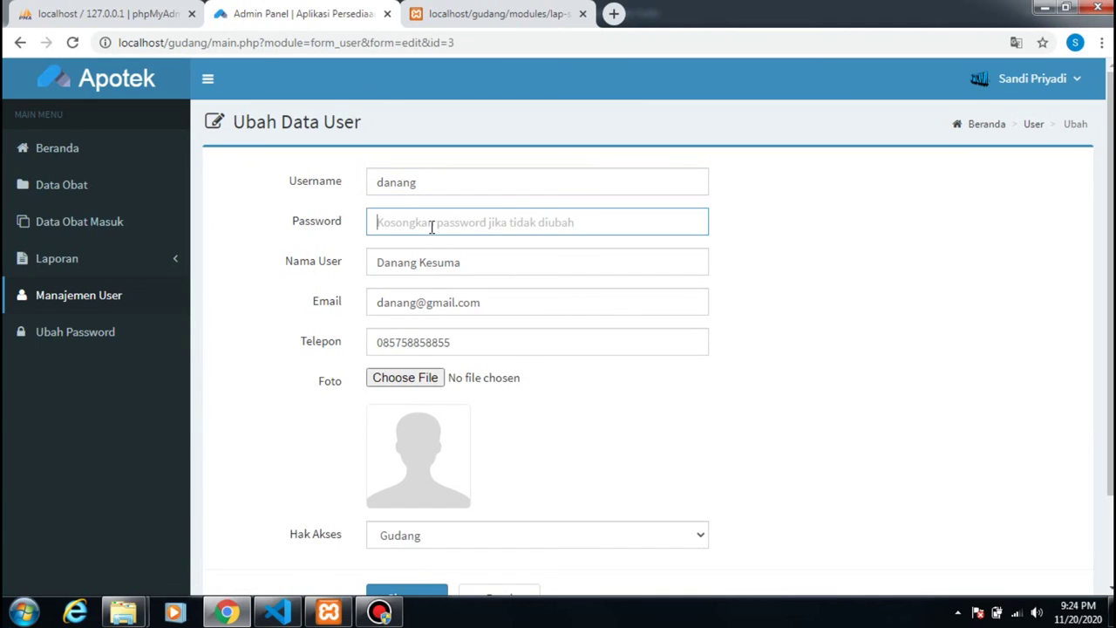
scroll(412, 444, down, 2)
click(408, 490)
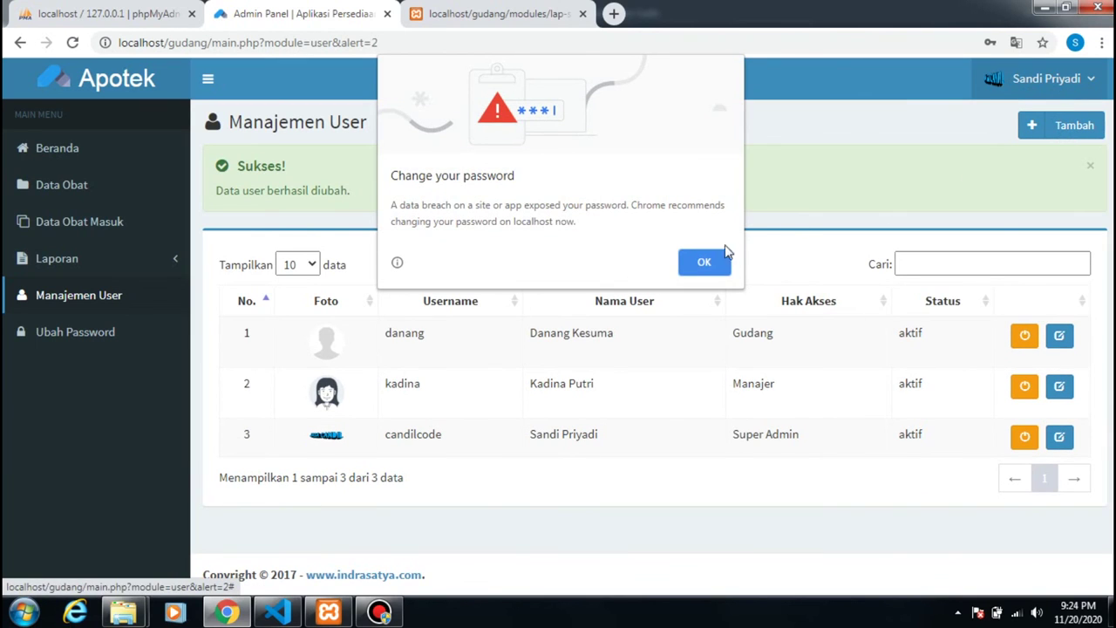
- Dismiss the browser warning and log out of the super admin account
click(1008, 155)
click(1089, 82)
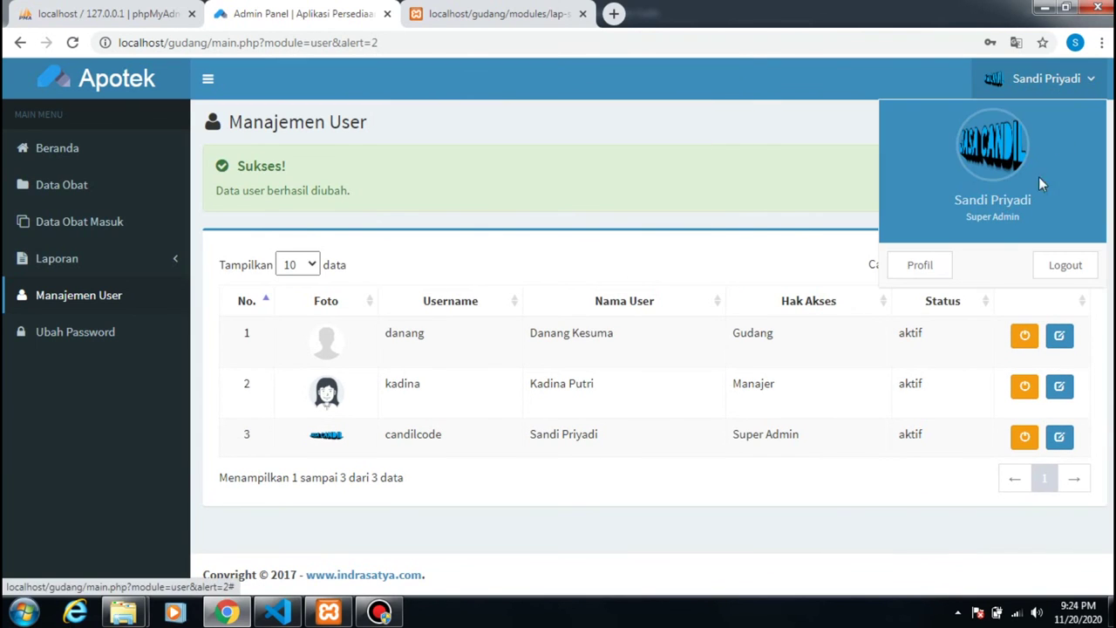
click(1078, 264)
click(660, 209)
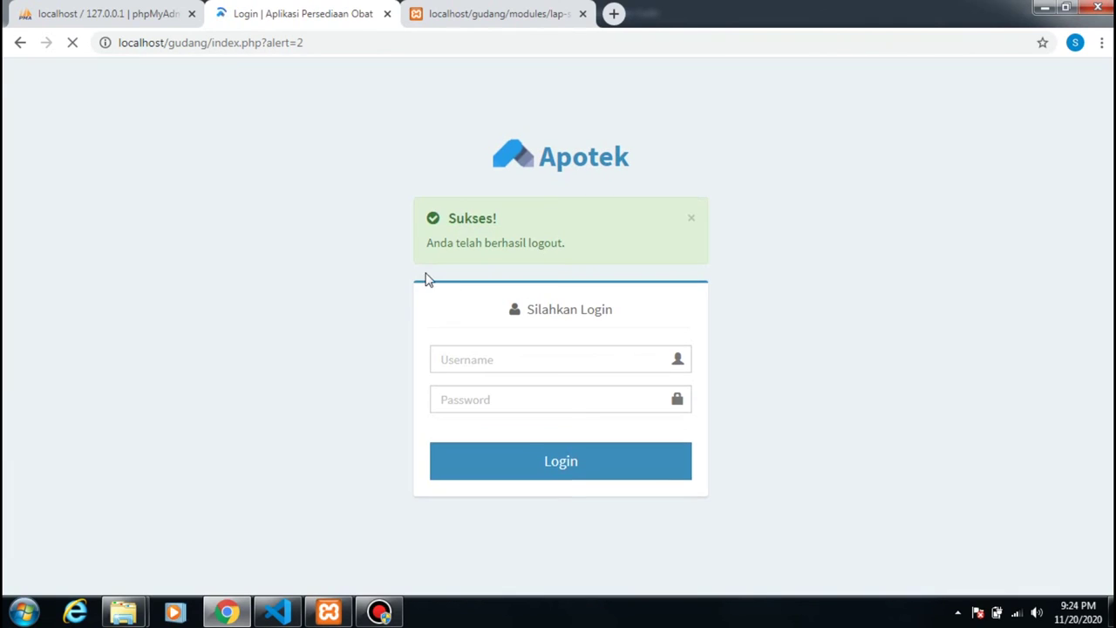
- Log in as the Gudang user with its username and new password
click(506, 362)
text(danang)
click(506, 403)
click(543, 464)
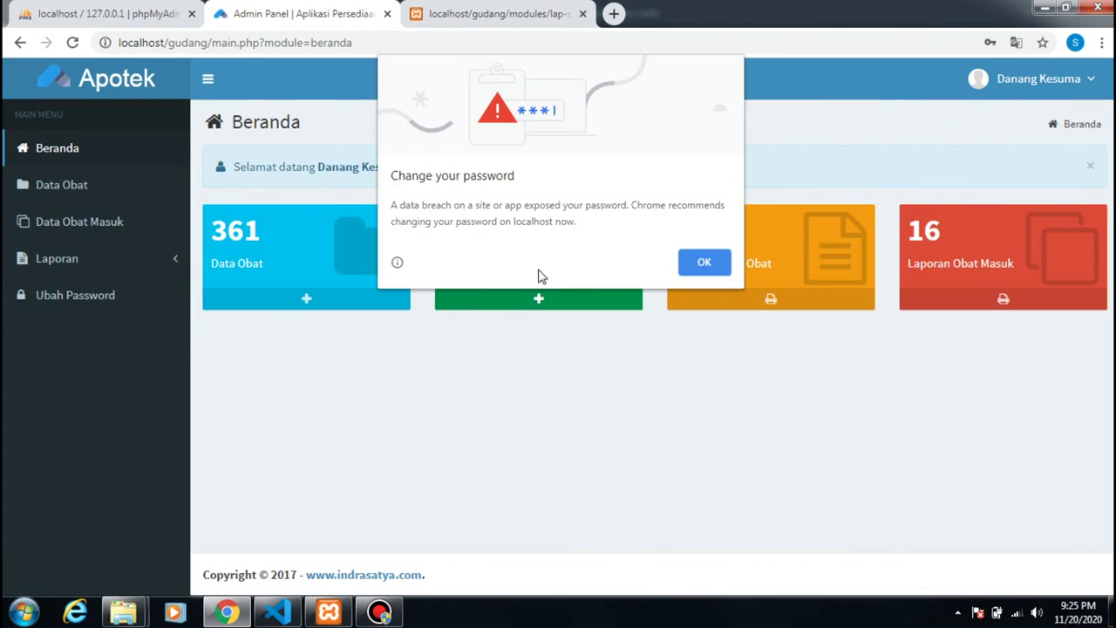
- Dismiss the browser warning and open Data Obat Masuk to see its 16 entries, topped by Obat Nyamuk
click(702, 262)
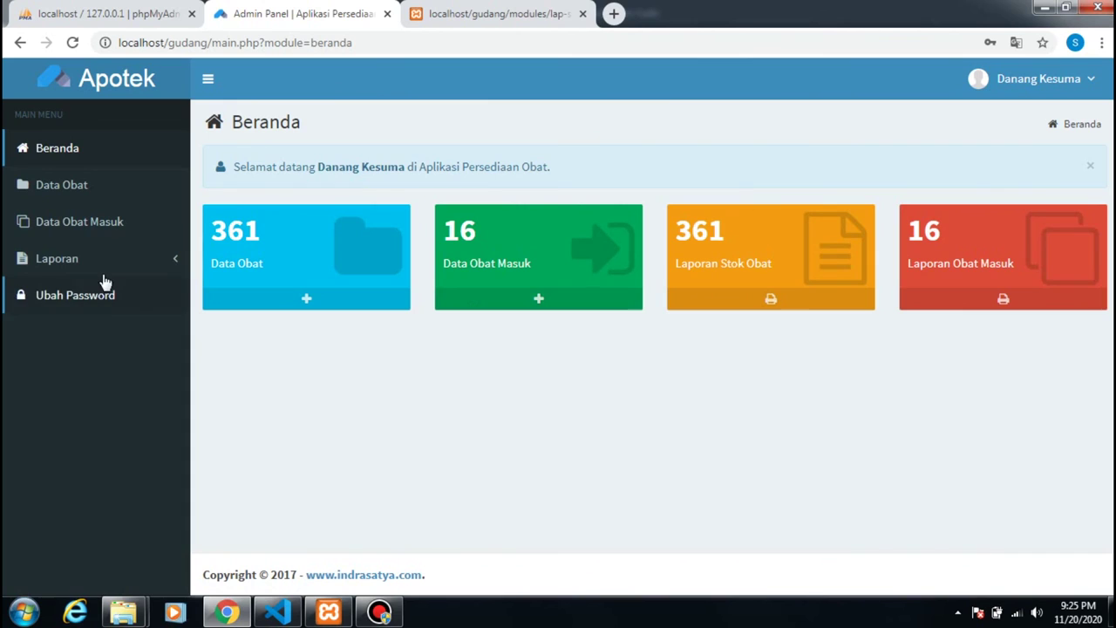
click(92, 258)
click(109, 229)
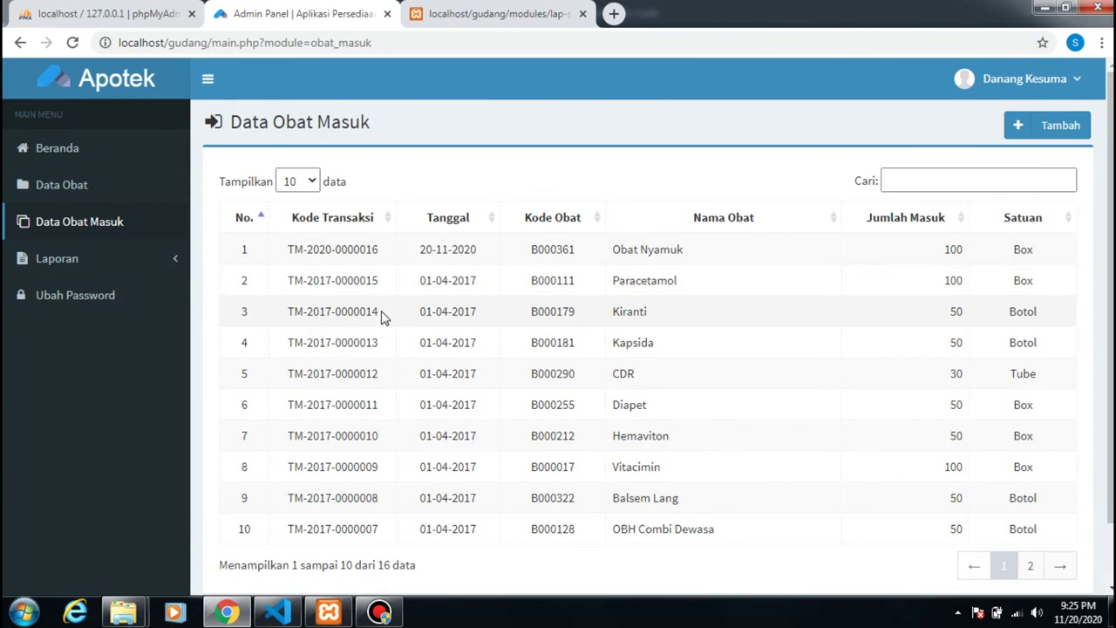
scroll(386, 318, down, 1)
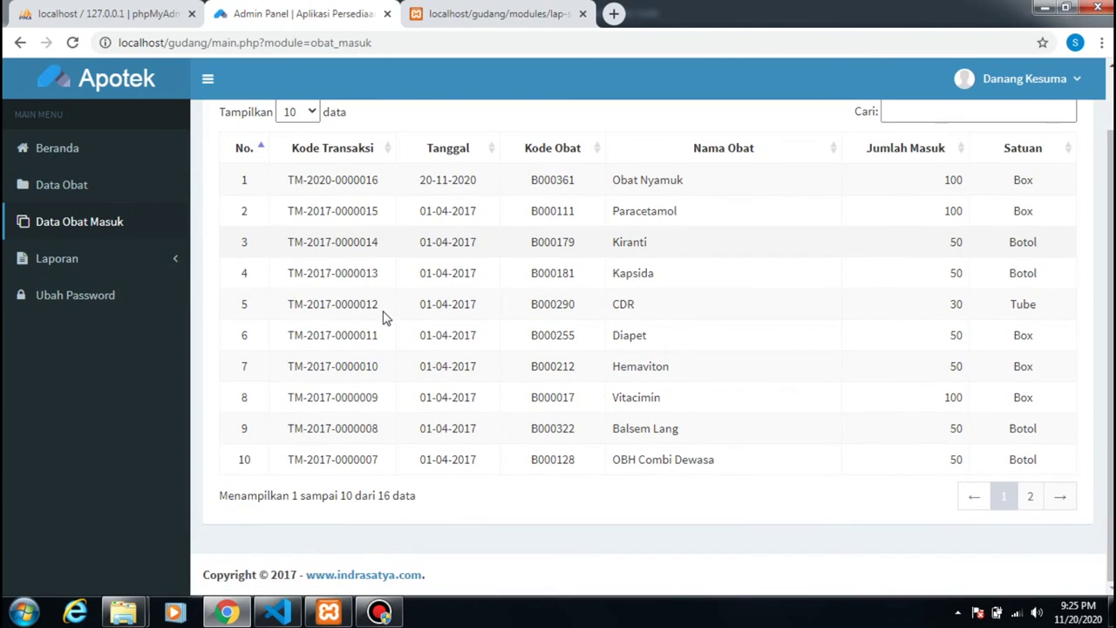
click(380, 611)
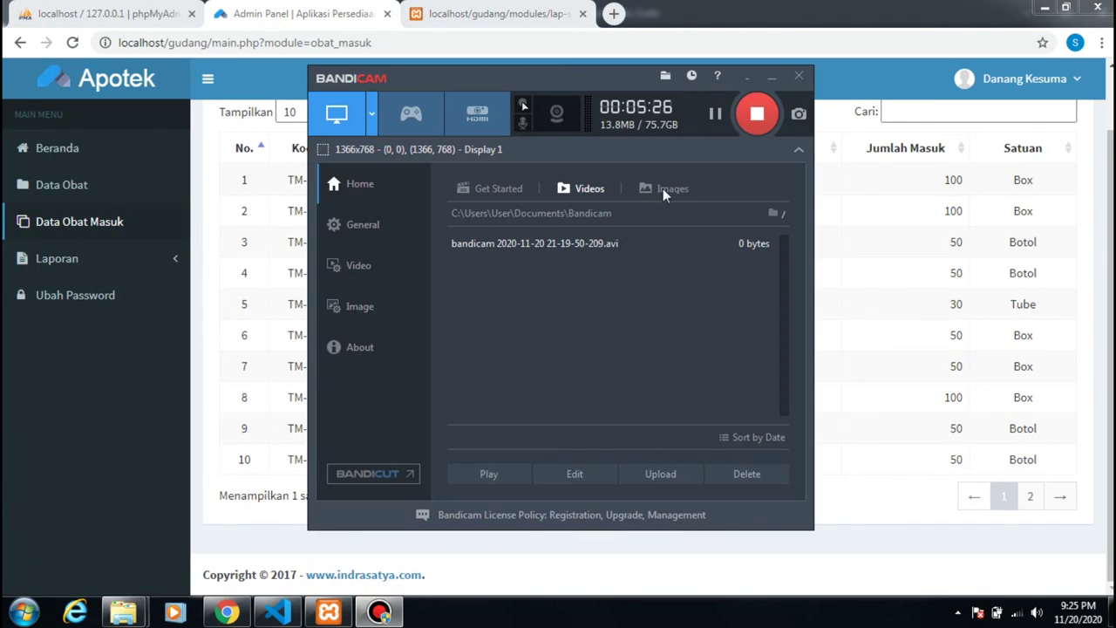